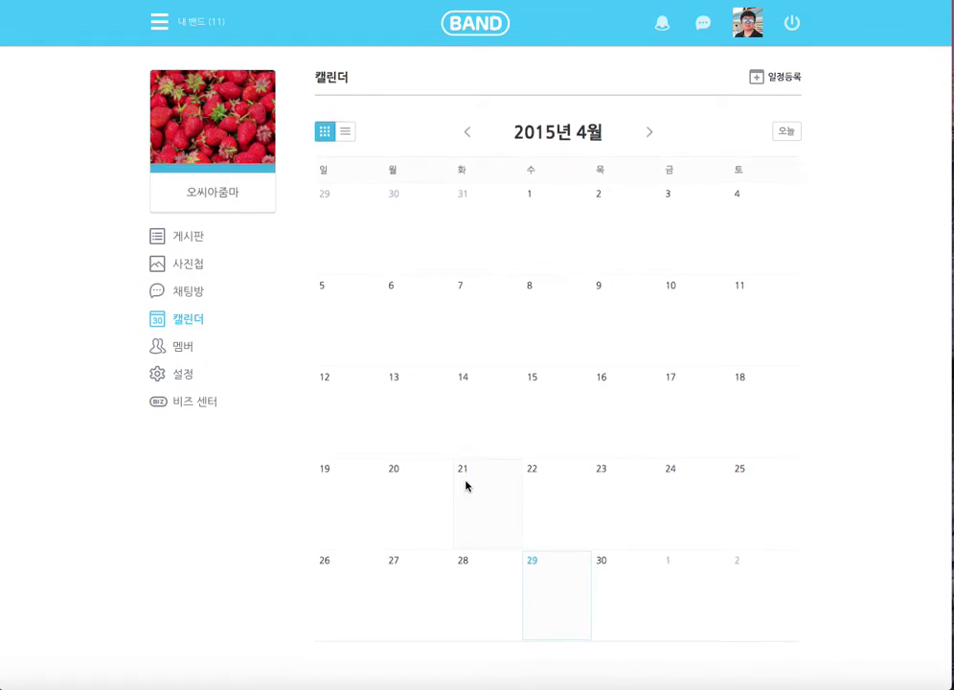
# Step: Open the band's member page and highlight the band's description in the Biz Center profile
pyautogui.click(184, 347)
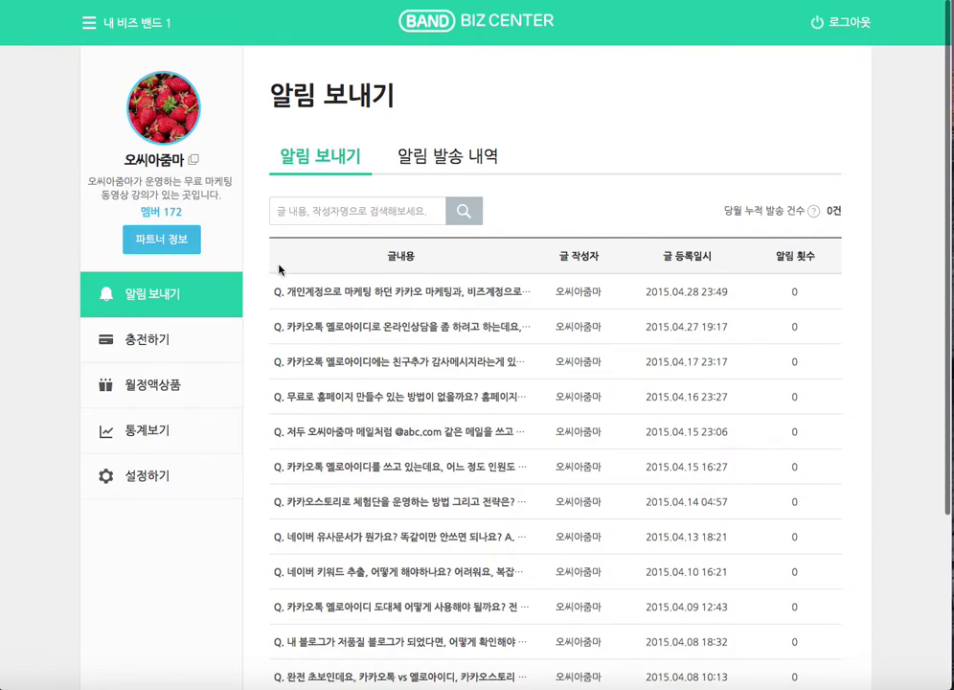
pyautogui.moveTo(143, 211); pyautogui.dragTo(86, 180)
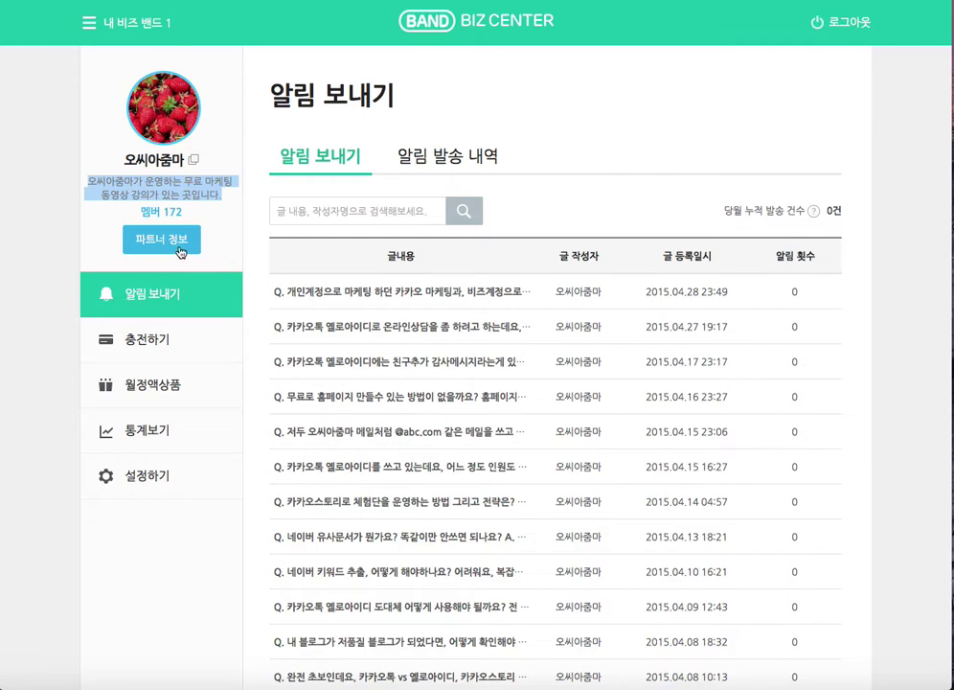
pyautogui.click(31, 213)
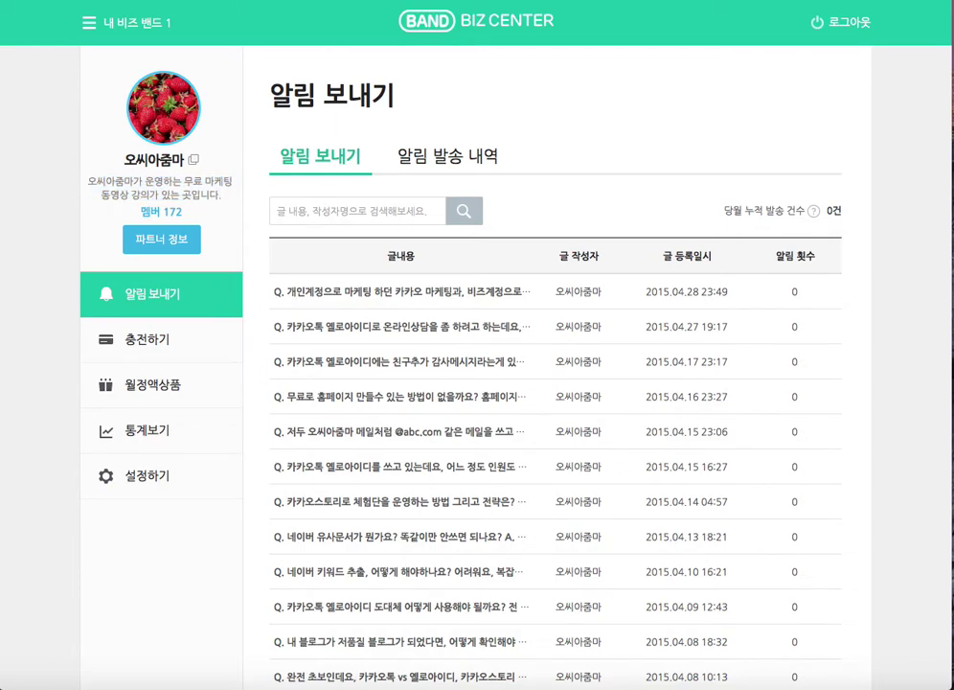
# Step: Open IMG_2995.jpg from folder 1 in the image viewer and minimize the Finder window
pyautogui.moveTo(953, 121); pyautogui.dragTo(619, 121)
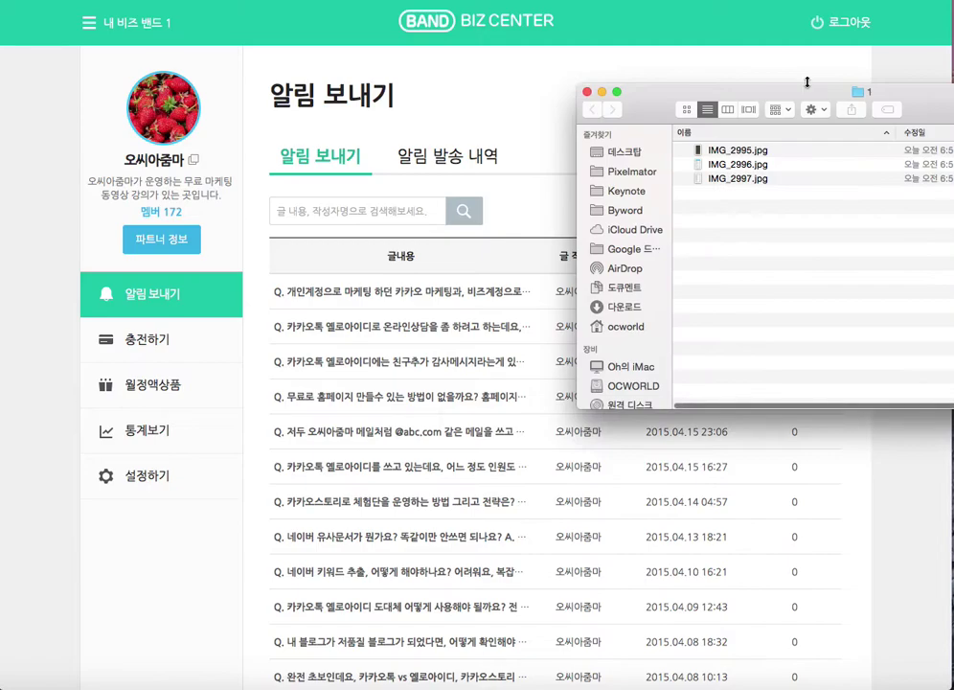
pyautogui.doubleClick(728, 156)
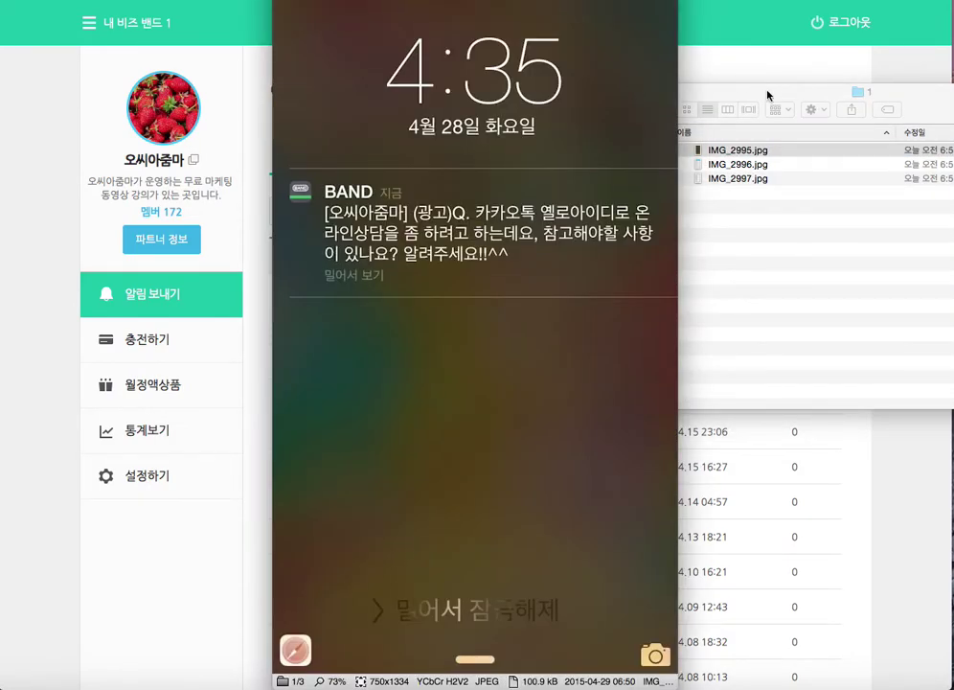
pyautogui.click(768, 95)
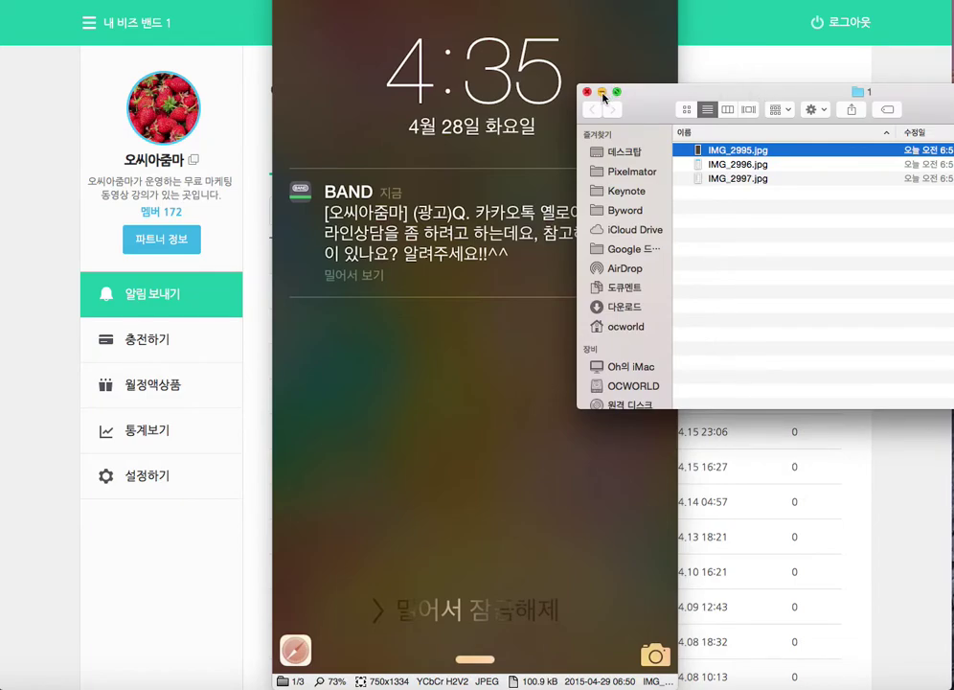
pyautogui.click(601, 93)
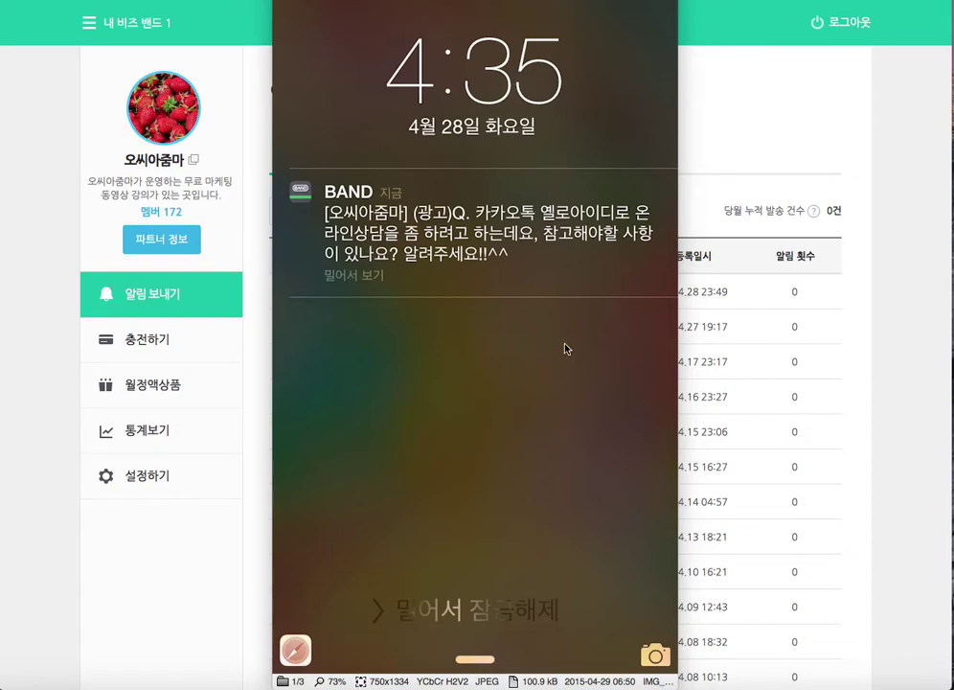
# Step: Look through the phone screenshots of the BAND notification, the opened post and the news feed, and close the image viewer
pyautogui.press('Right')
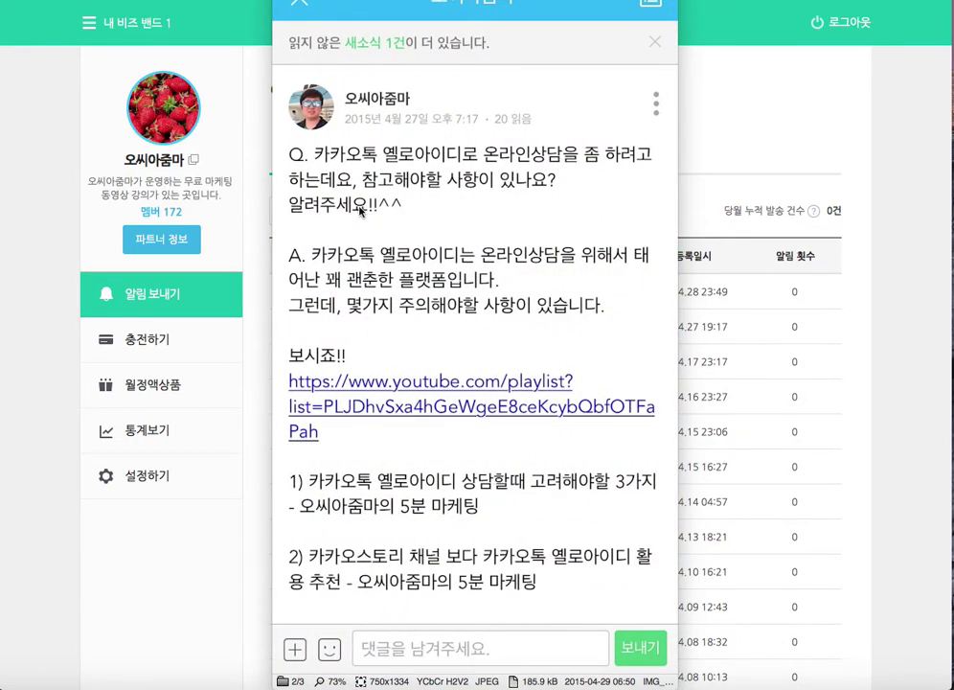
pyautogui.press('Left')
pyautogui.press('Right')
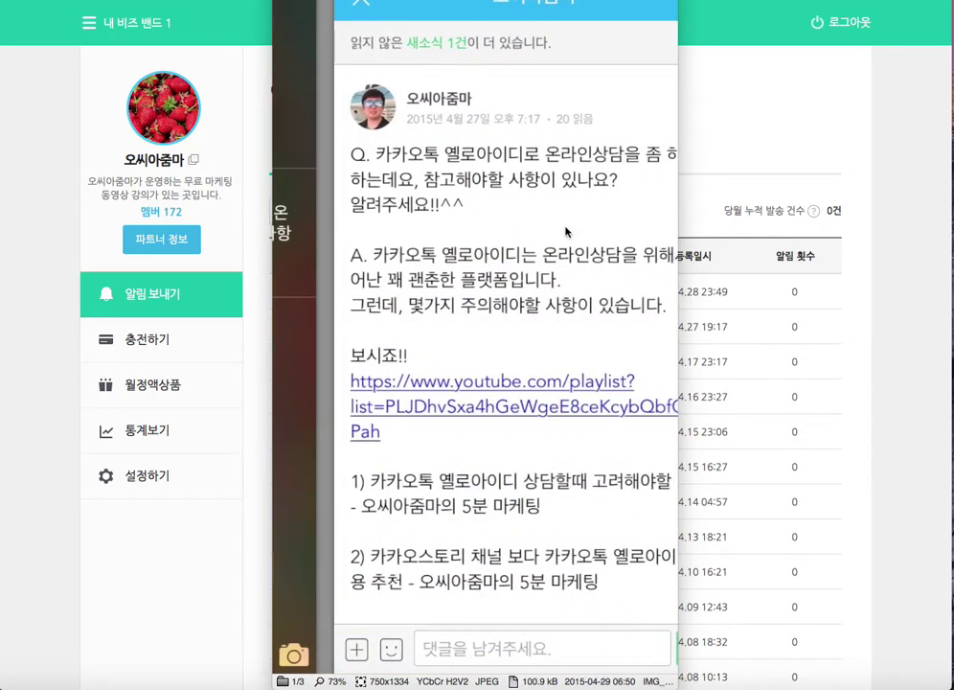
pyautogui.press('Right')
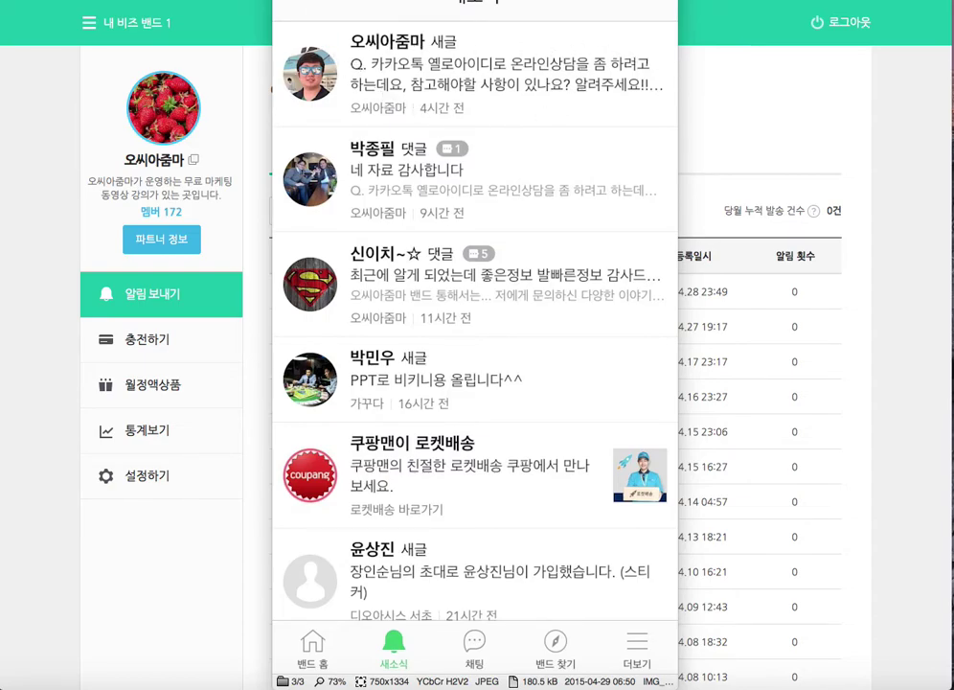
pyautogui.press('Escape')
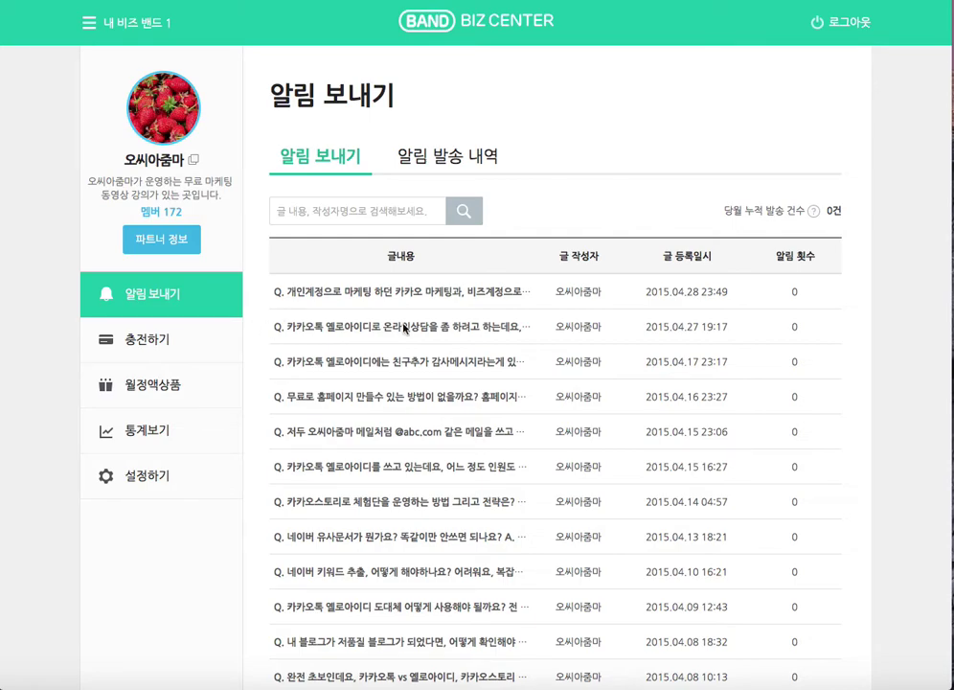
# Step: Open the post registered on 2015.04.28 23:49 from the list of posts available for notification
pyautogui.scroll(-3, 488, 382)
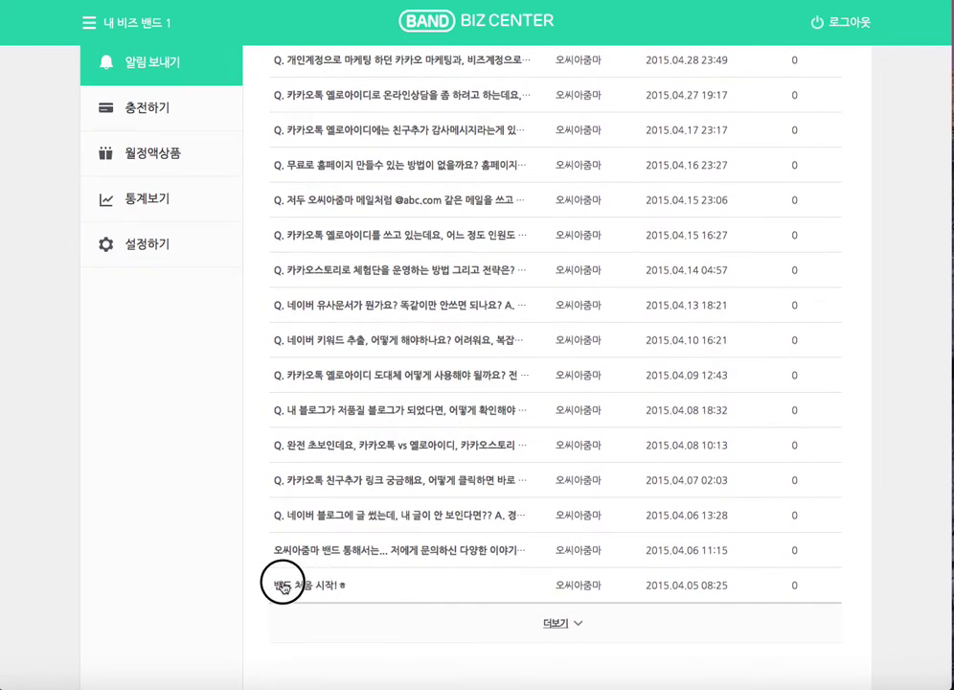
pyautogui.scroll(2, 374, 273)
pyautogui.scroll(2, 379, 254)
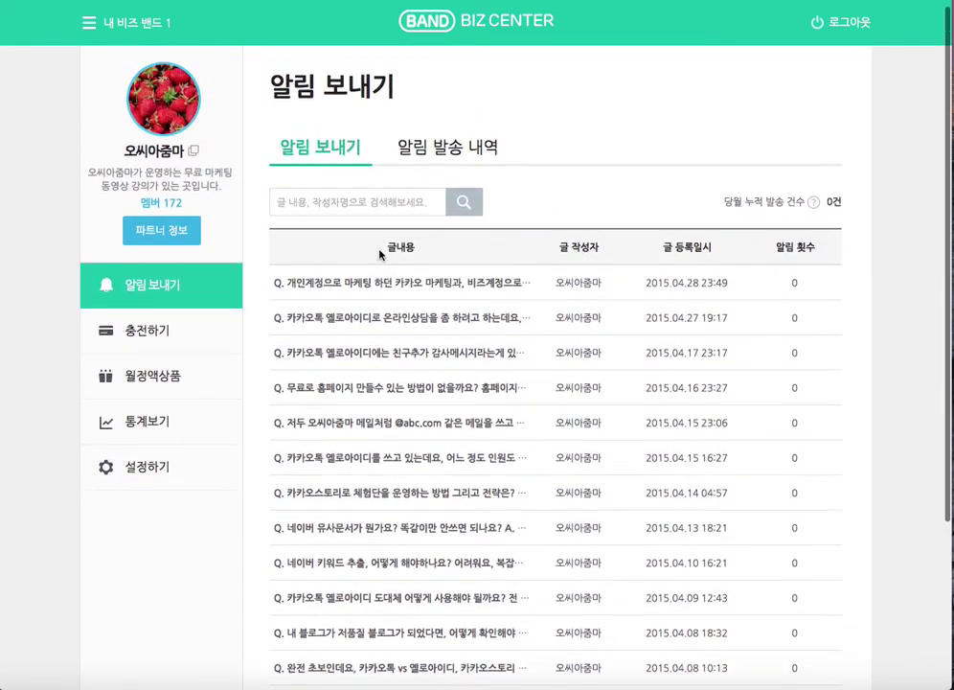
pyautogui.click(425, 292)
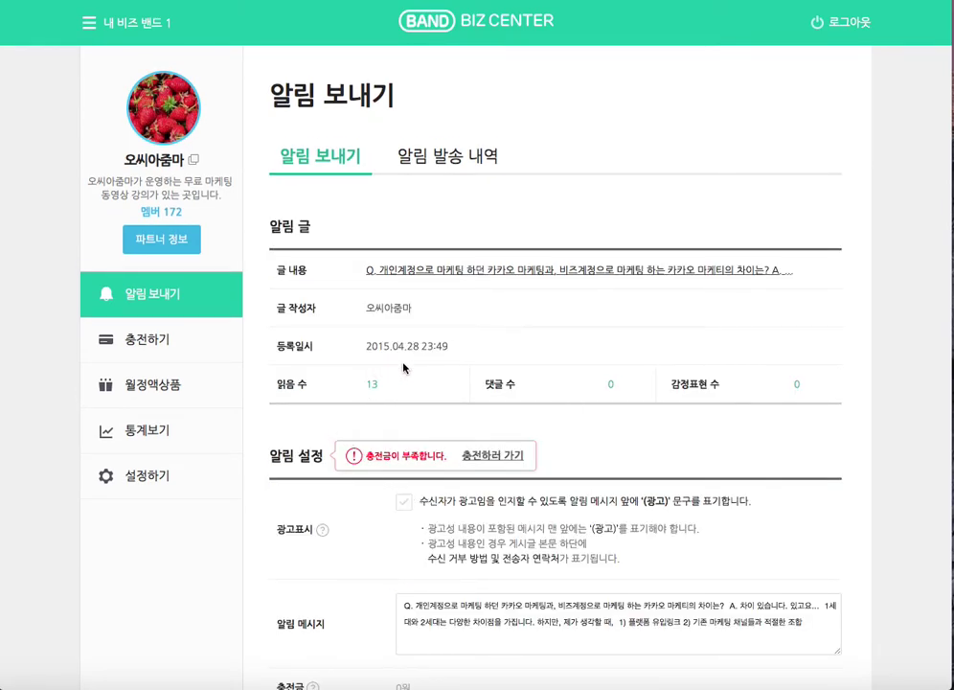
# Step: Trim the 알림 메시지 text to just the opening question and enable the '(광고)' ad label for the message
pyautogui.scroll(-2, 404, 367)
pyautogui.scroll(-2, 403, 367)
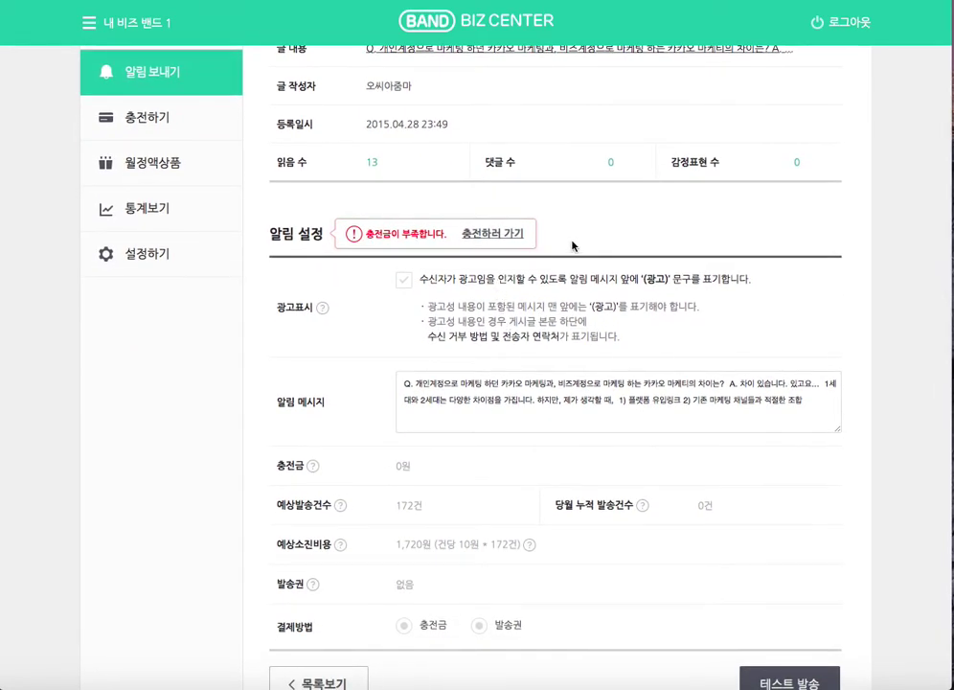
pyautogui.scroll(-2, 615, 209)
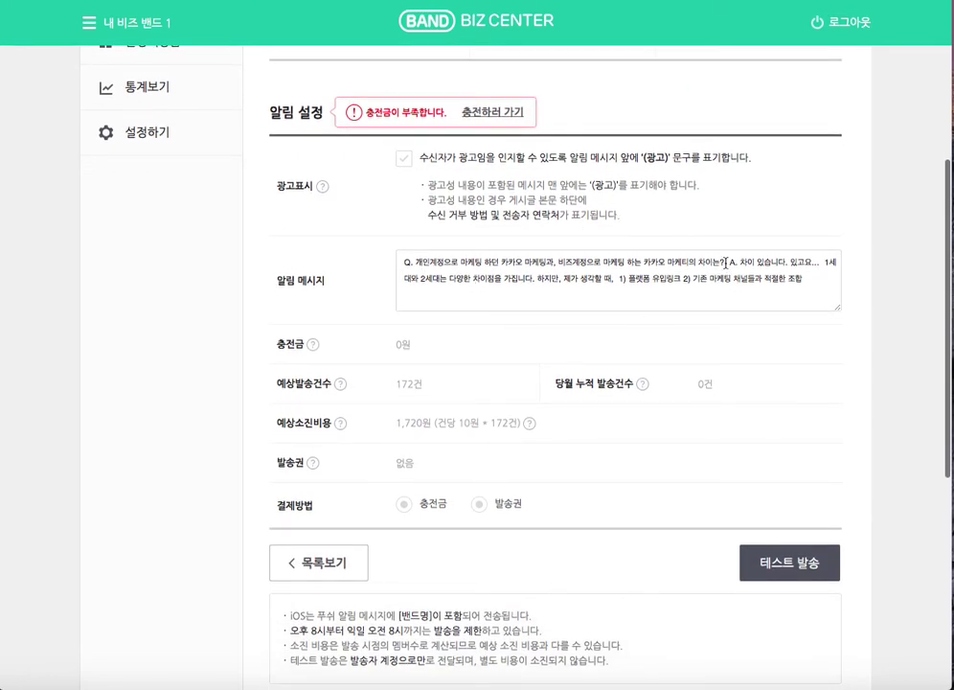
pyautogui.moveTo(725, 261); pyautogui.dragTo(877, 301)
pyautogui.press('BackSpace')
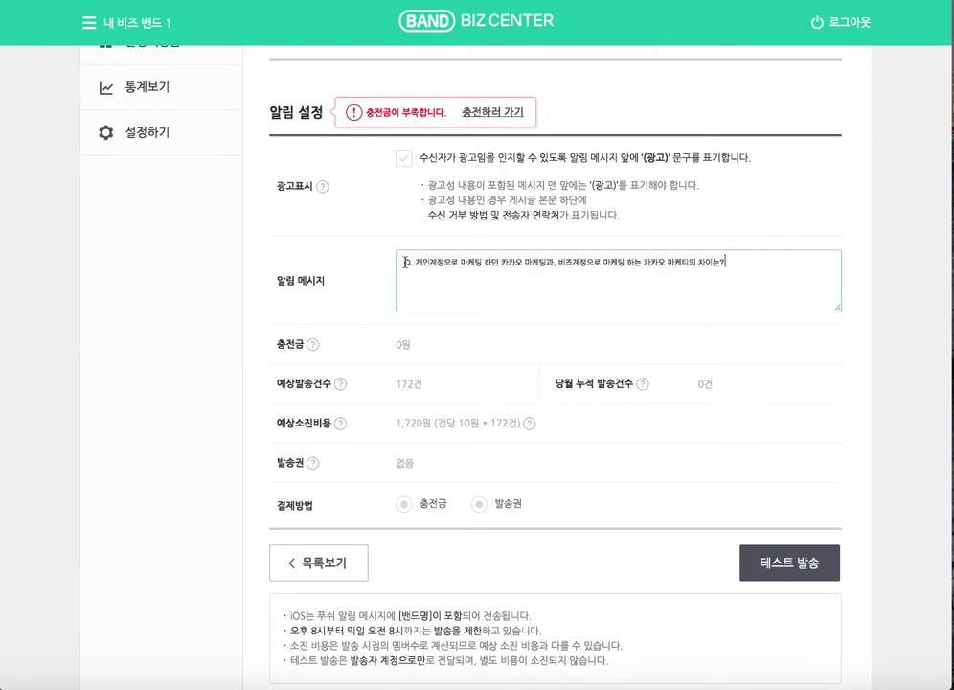
pyautogui.click(402, 158)
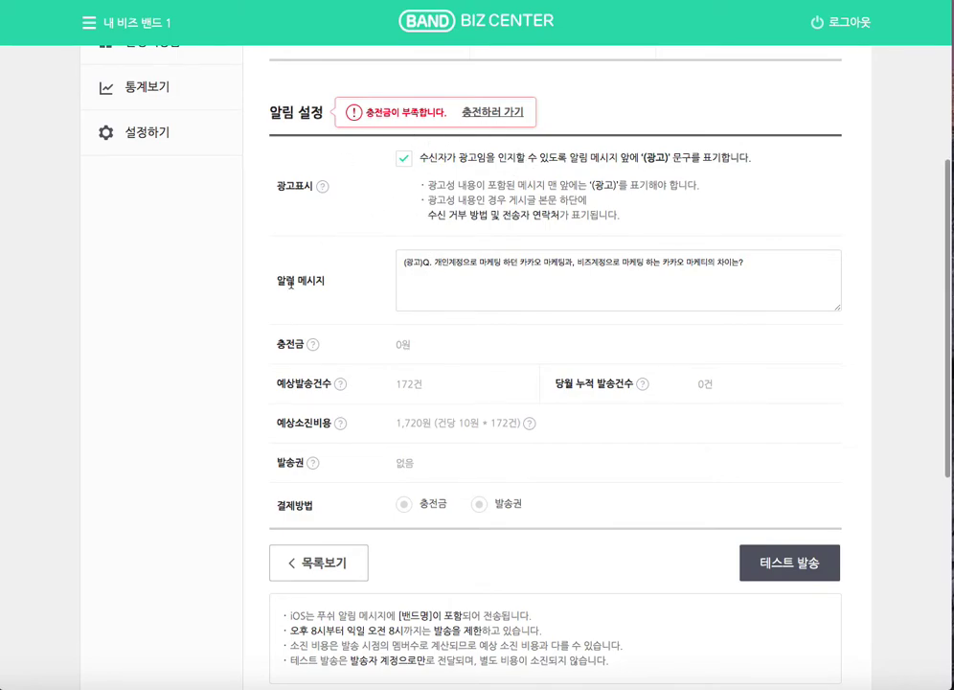
# Step: Send a test notification (테스트 발송) for the post and dismiss the completion dialog
pyautogui.scroll(-1, 364, 297)
pyautogui.scroll(-2, 427, 334)
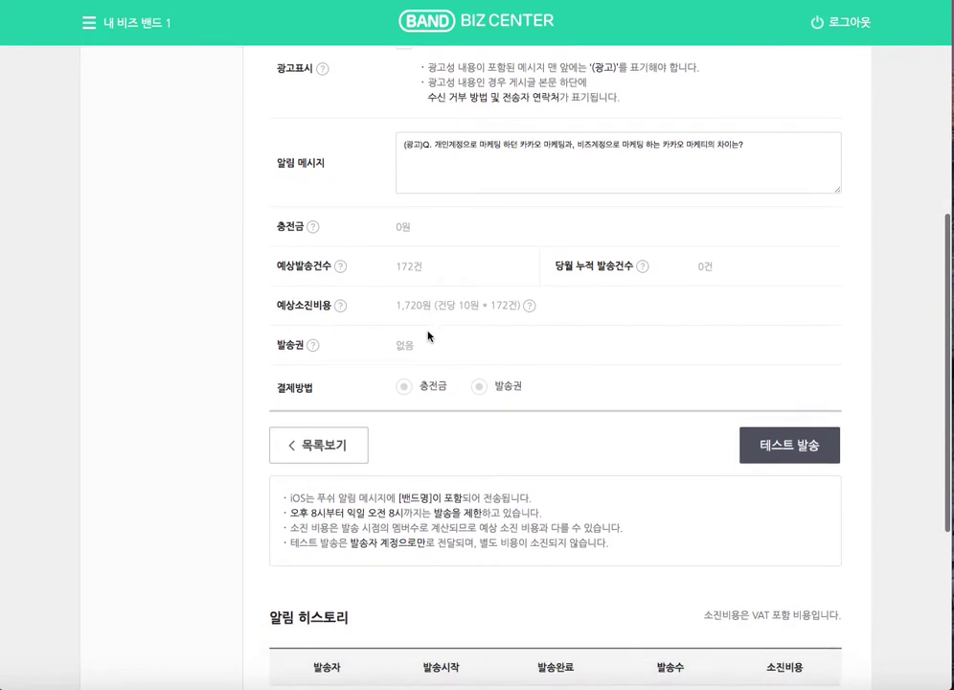
pyautogui.scroll(-1, 656, 447)
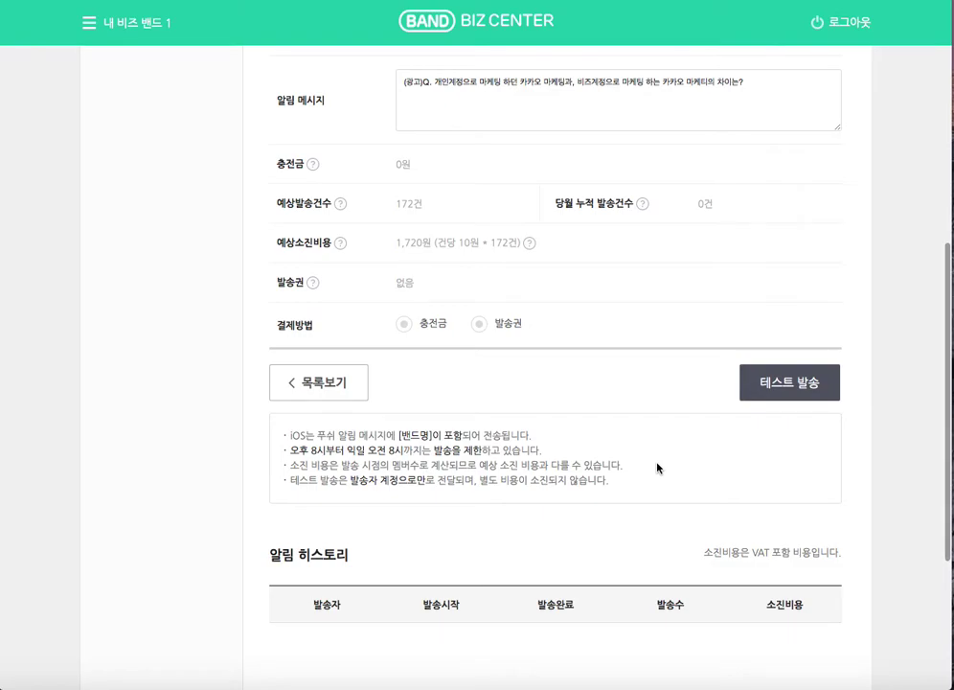
pyautogui.scroll(4, 657, 467)
pyautogui.scroll(-10, 657, 467)
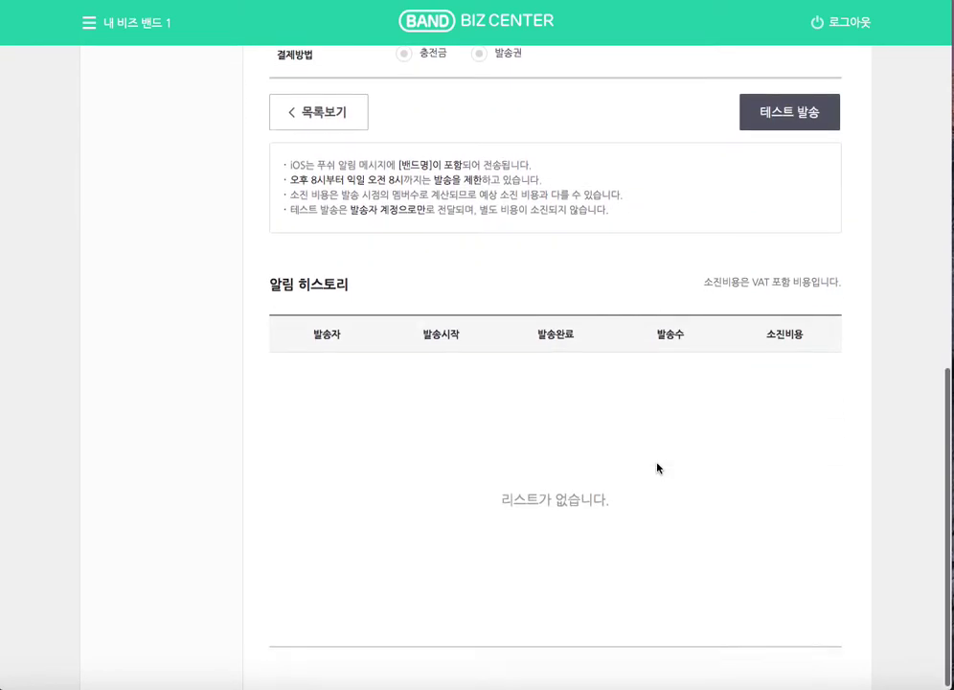
pyautogui.scroll(15, 657, 468)
pyautogui.scroll(-8, 657, 468)
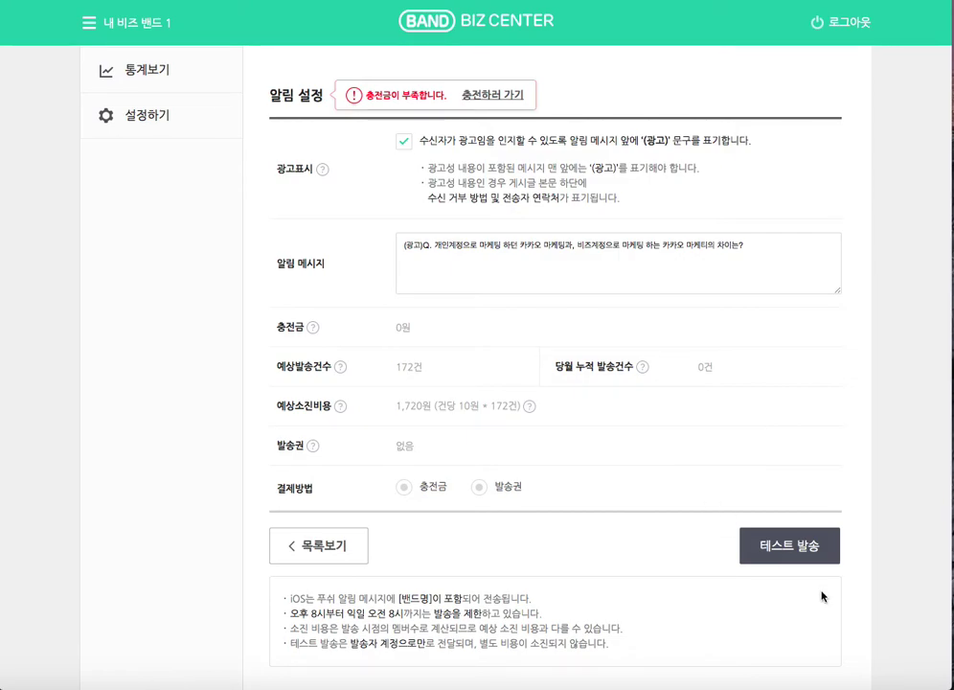
pyautogui.click(800, 546)
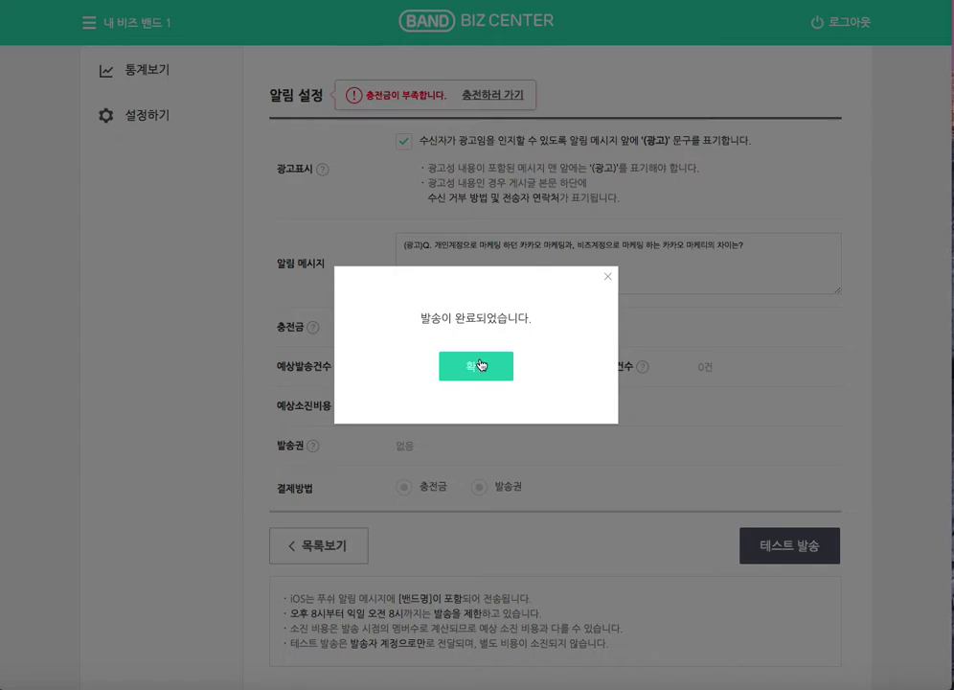
pyautogui.click(608, 277)
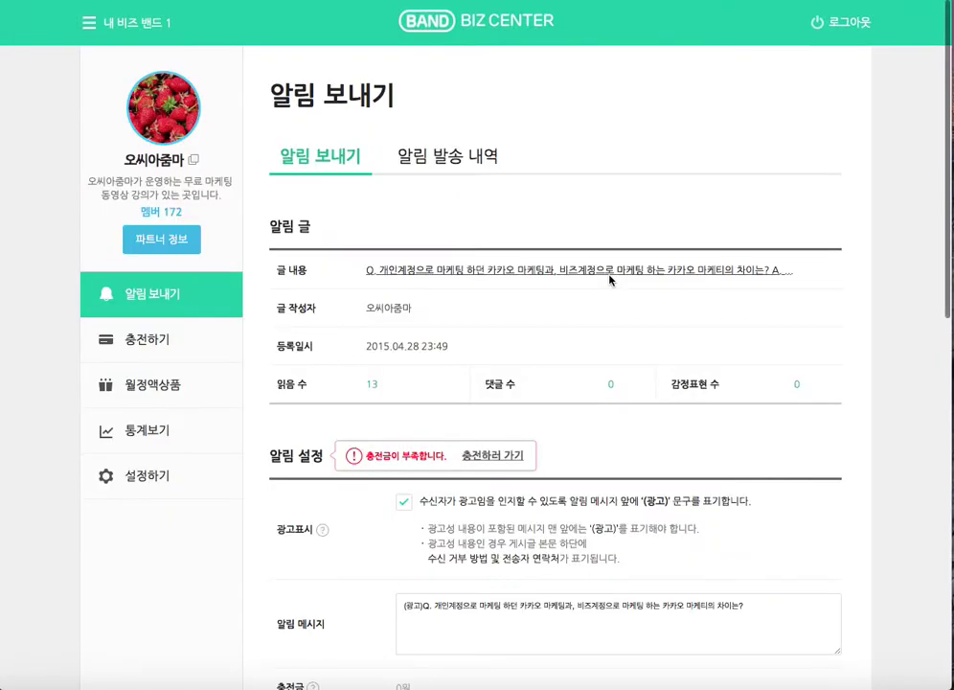
# Step: Review the notification settings and history of the post, and highlight the expected cost amount (예상소진비용)
pyautogui.scroll(-3, 609, 278)
pyautogui.scroll(-2, 609, 278)
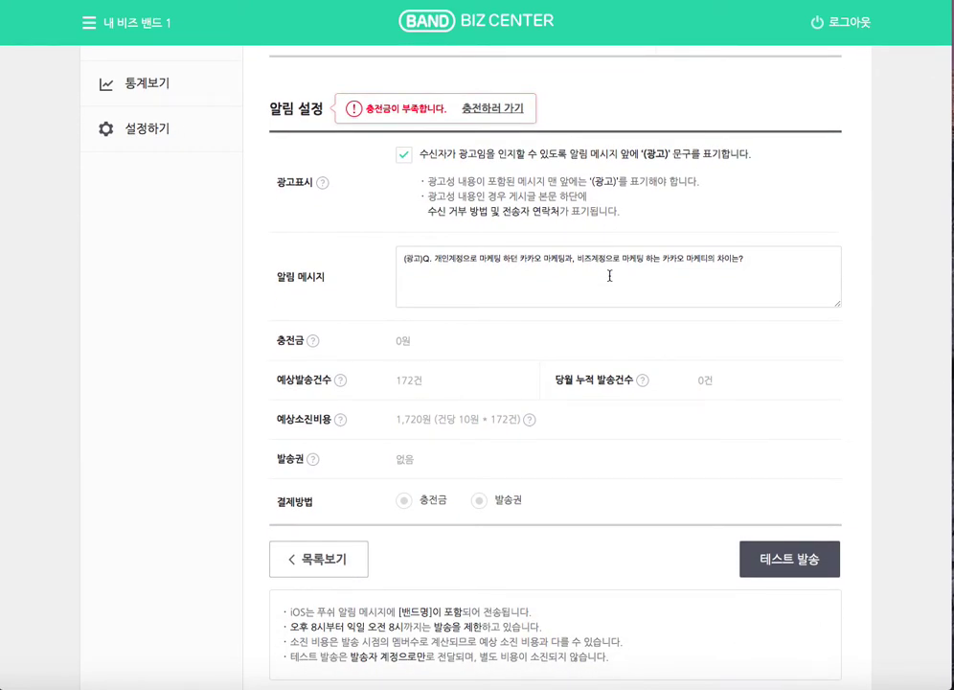
pyautogui.scroll(-4, 545, 484)
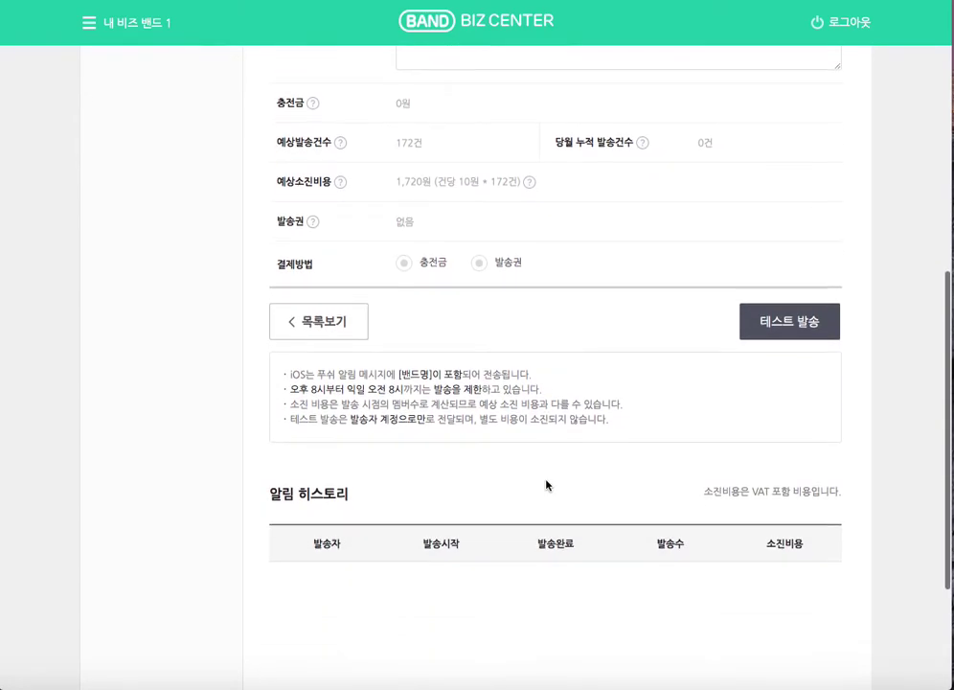
pyautogui.scroll(5, 546, 484)
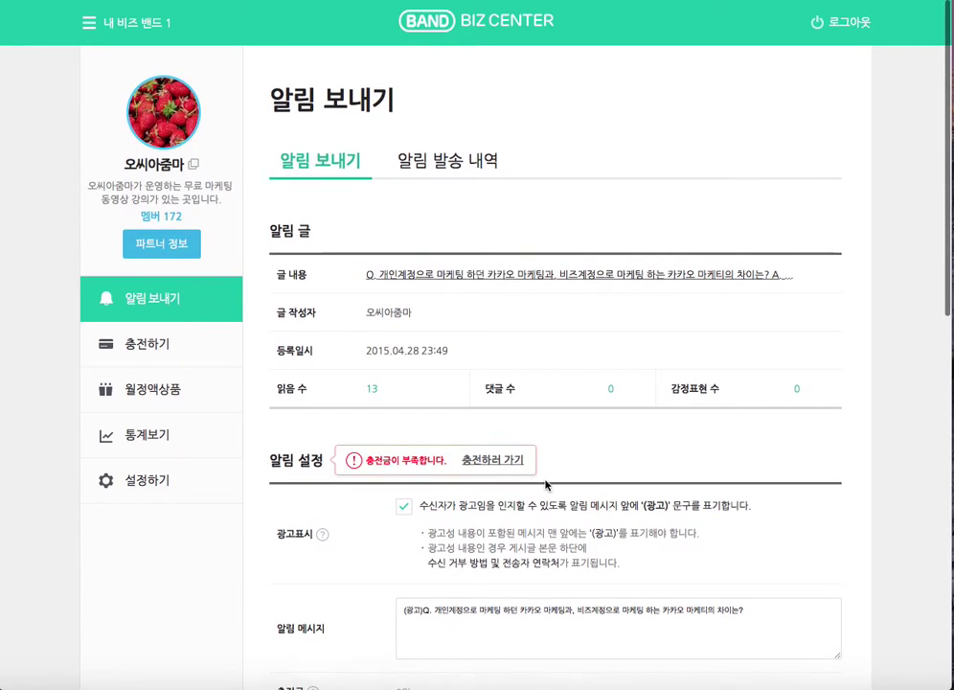
pyautogui.scroll(-3, 578, 433)
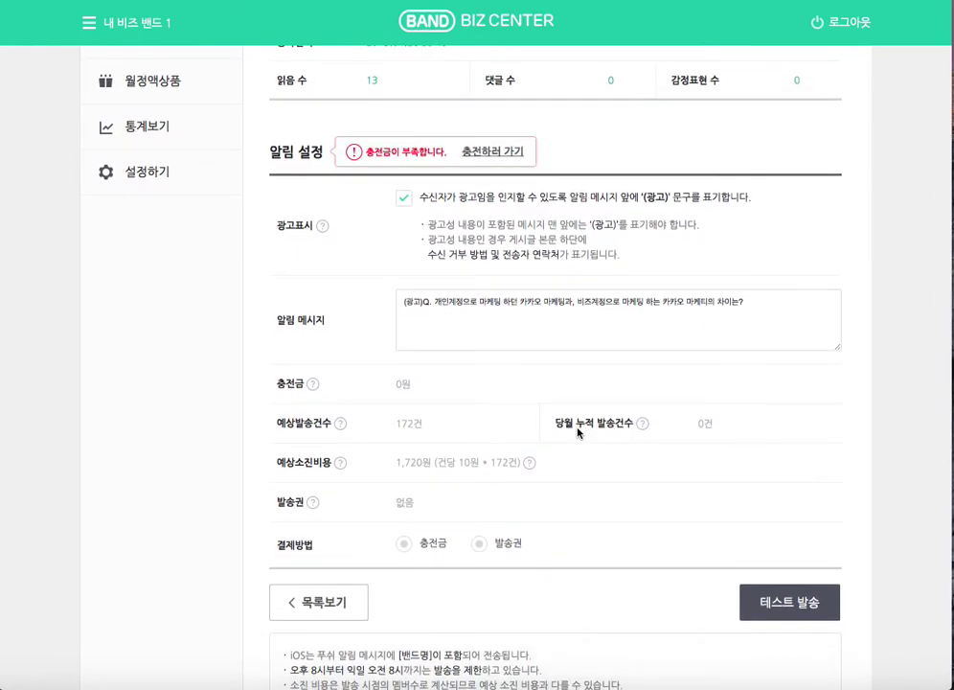
pyautogui.scroll(-1, 578, 433)
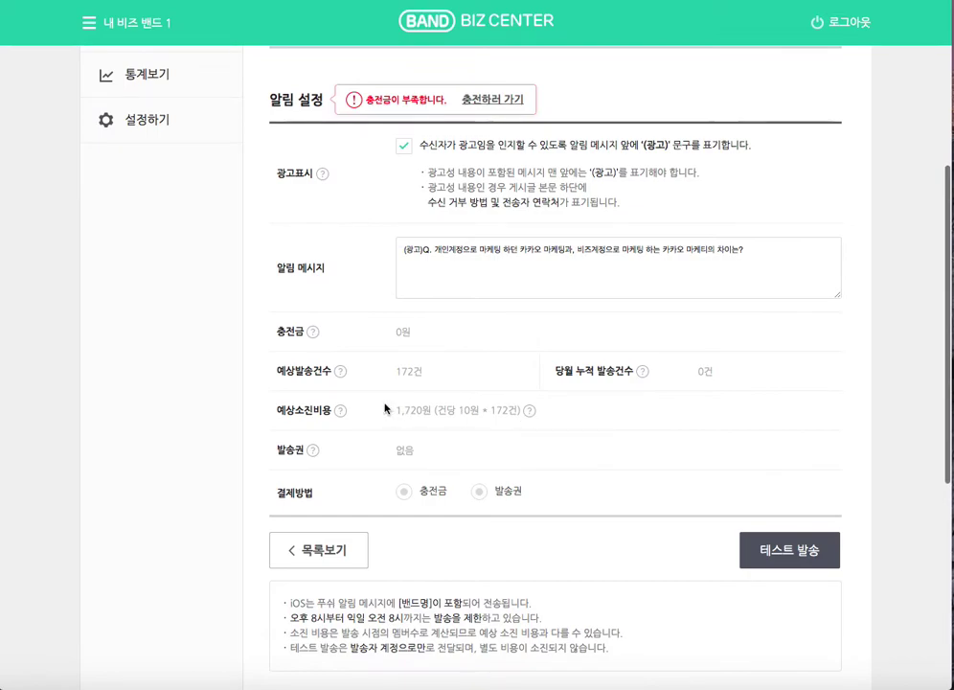
pyautogui.doubleClick(463, 410)
pyautogui.click(633, 440)
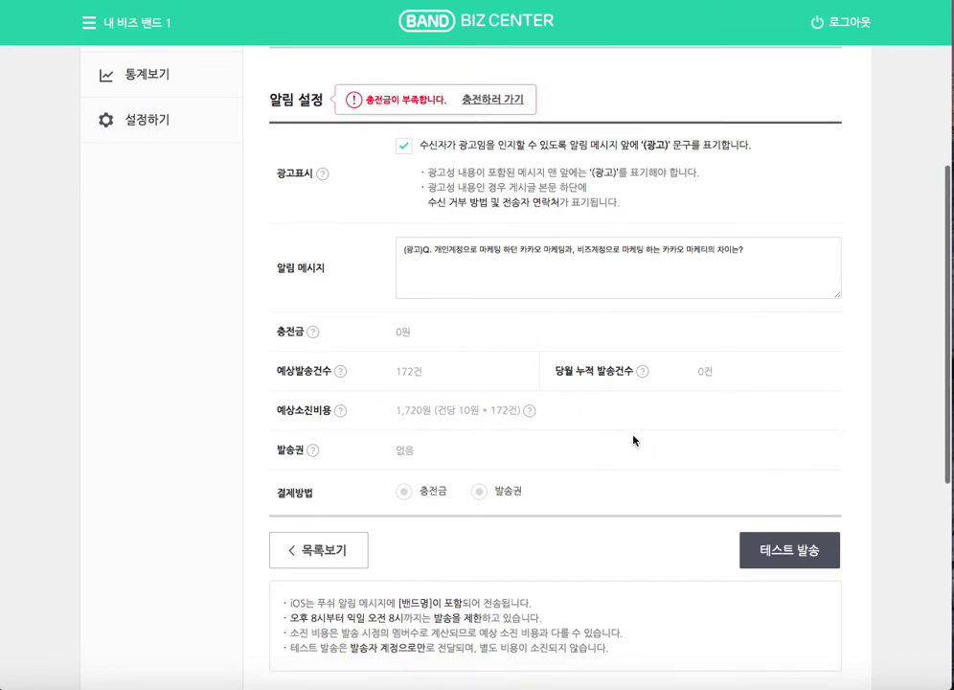
# Step: View the 알림가격 table of per-message prices for the expected cost and close it
pyautogui.click(529, 411)
pyautogui.scroll(-4, 530, 416)
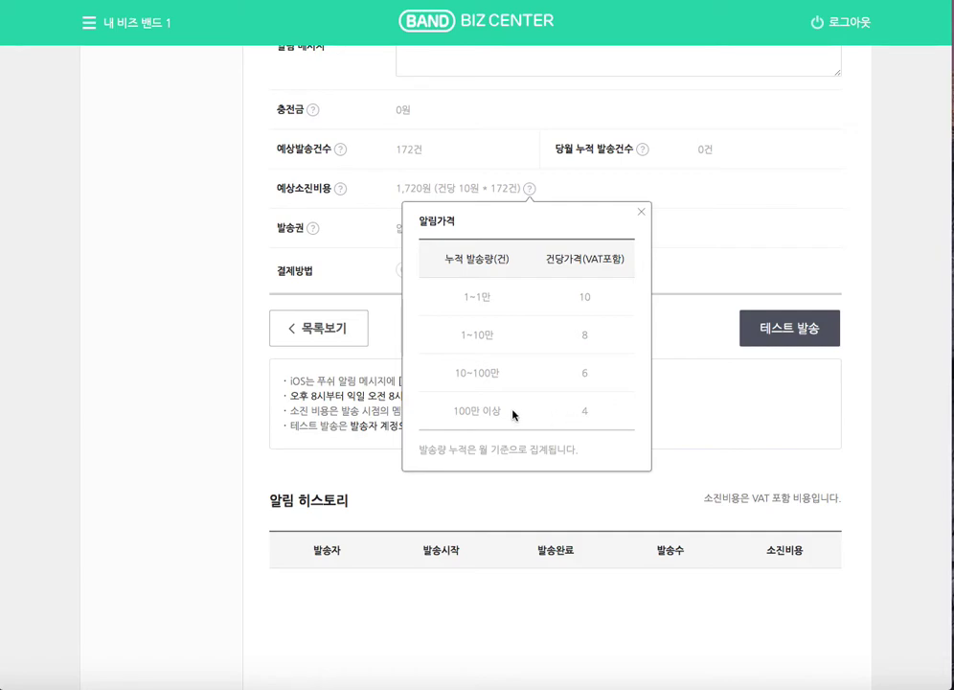
pyautogui.click(640, 214)
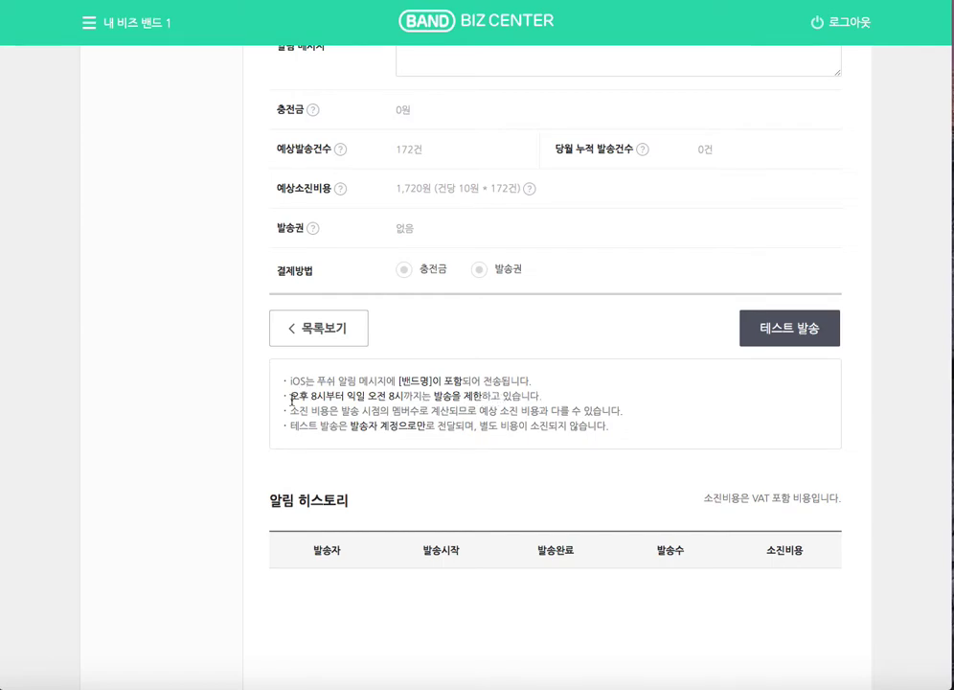
# Step: Highlight the notes on restricted sending hours and cost calculation, and the 예상소진비용 label
pyautogui.moveTo(292, 398); pyautogui.dragTo(557, 394)
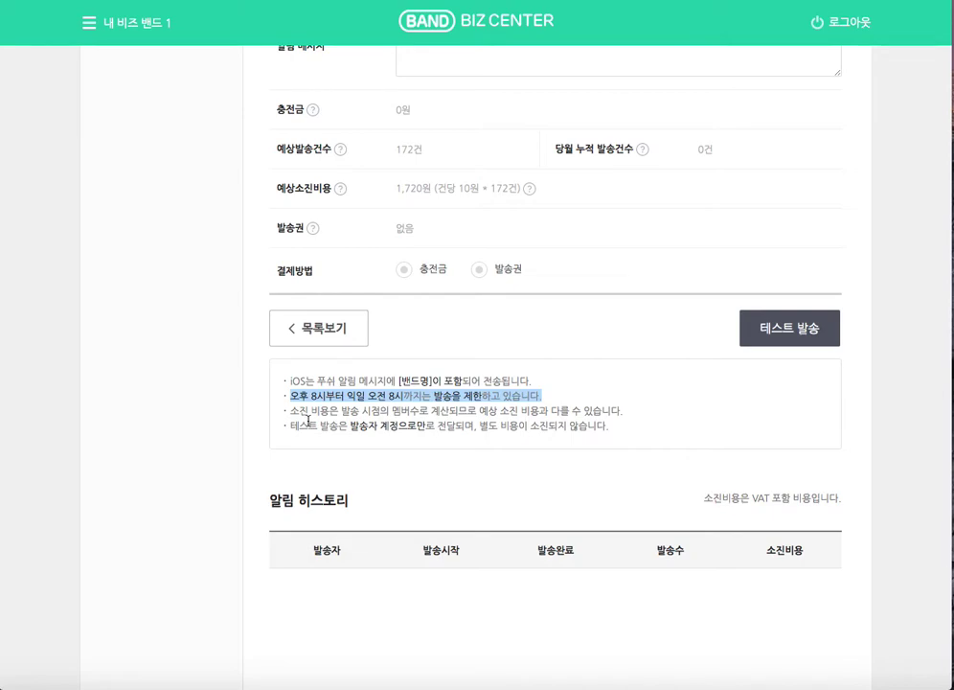
pyautogui.moveTo(292, 412); pyautogui.dragTo(639, 405)
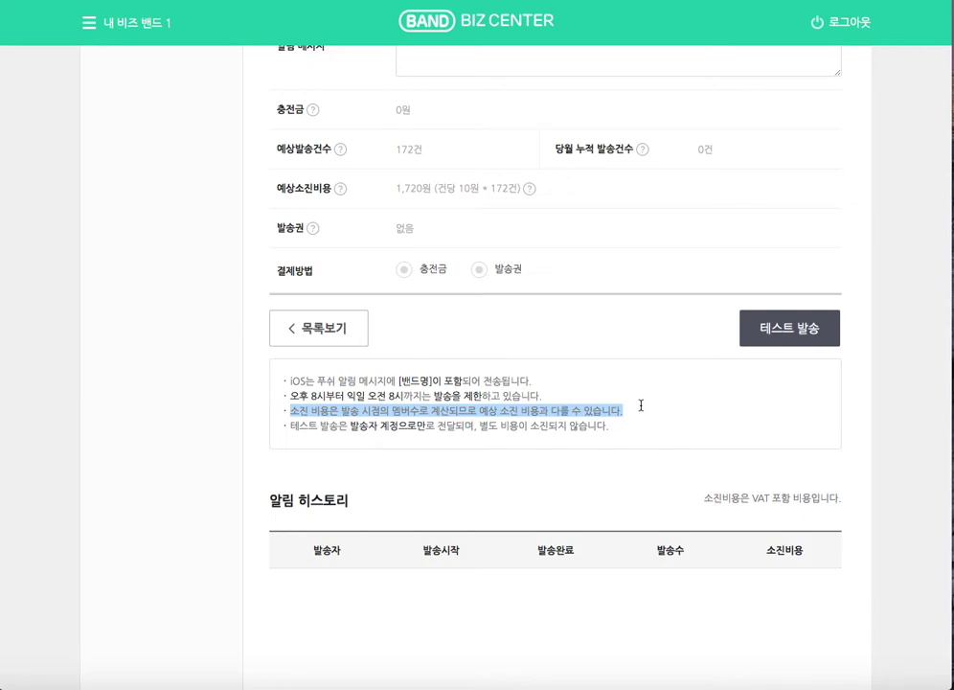
pyautogui.moveTo(278, 188); pyautogui.dragTo(328, 193)
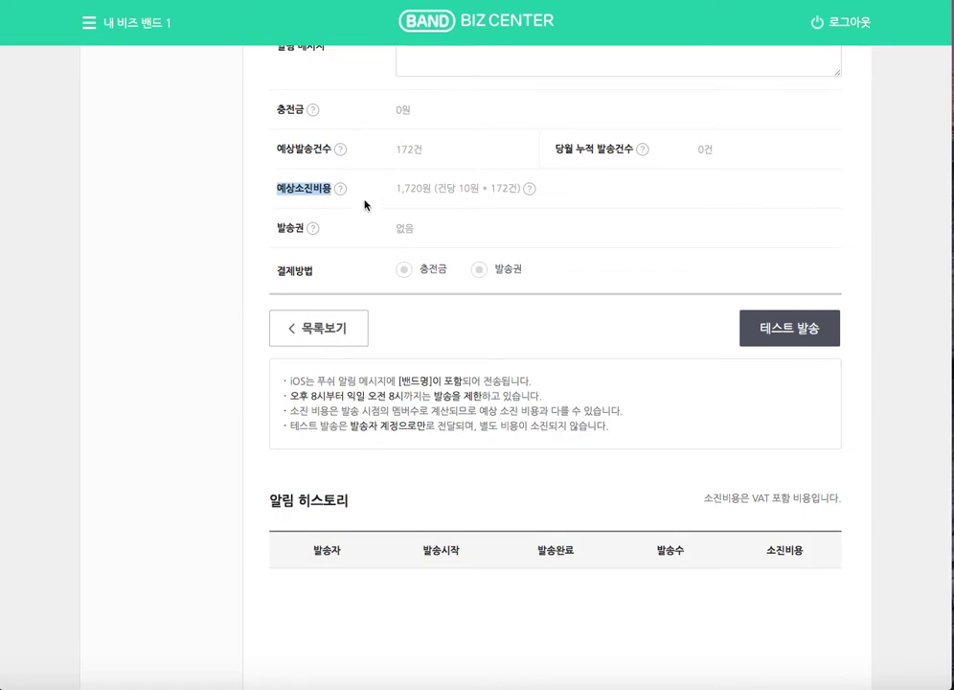
# Step: Highlight the note about test sending (테스트 발송) and open the notification sending history (알림 발송 내역)
pyautogui.click(199, 319)
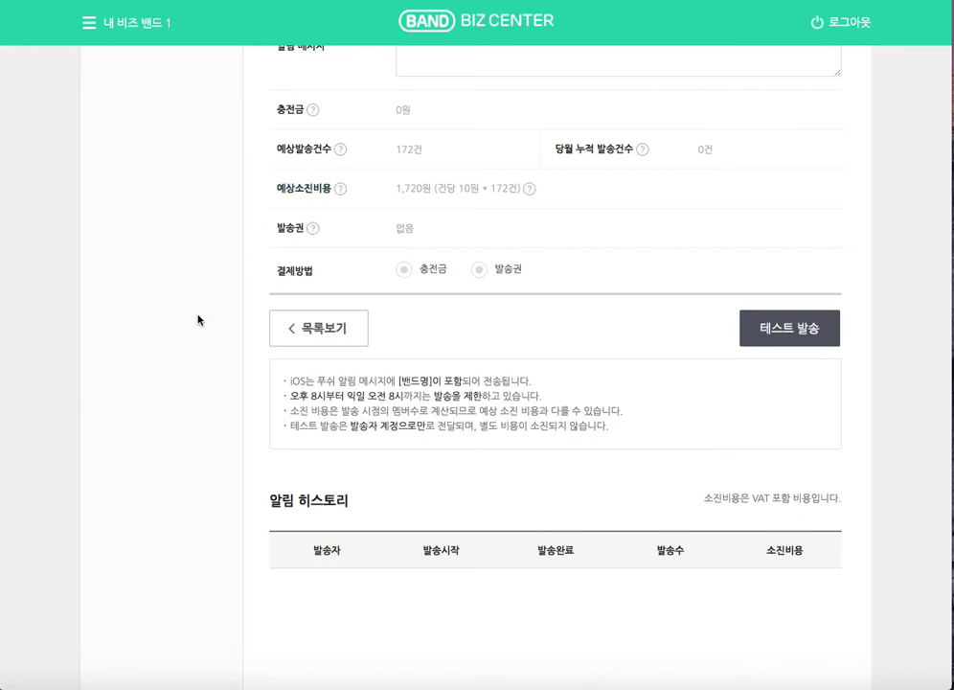
pyautogui.scroll(-1, 201, 322)
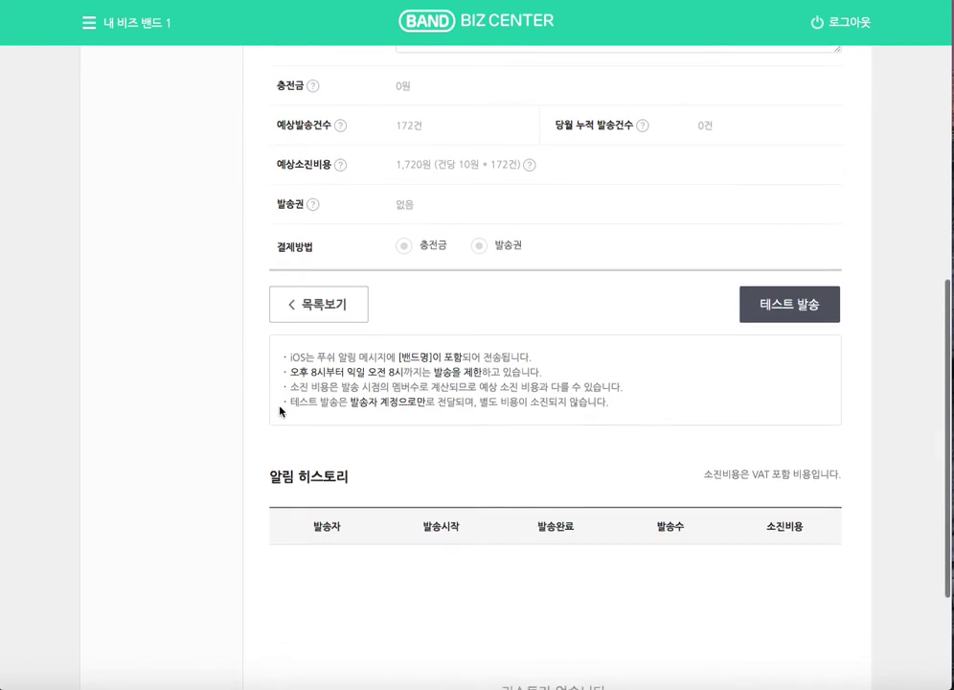
pyautogui.moveTo(290, 407); pyautogui.dragTo(426, 394)
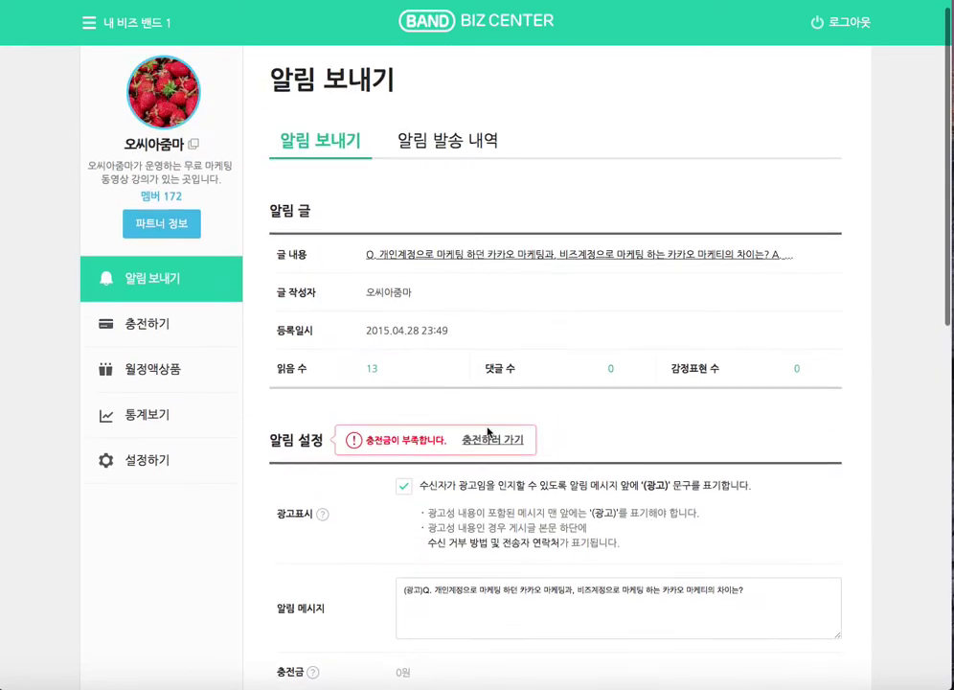
pyautogui.scroll(1, 488, 433)
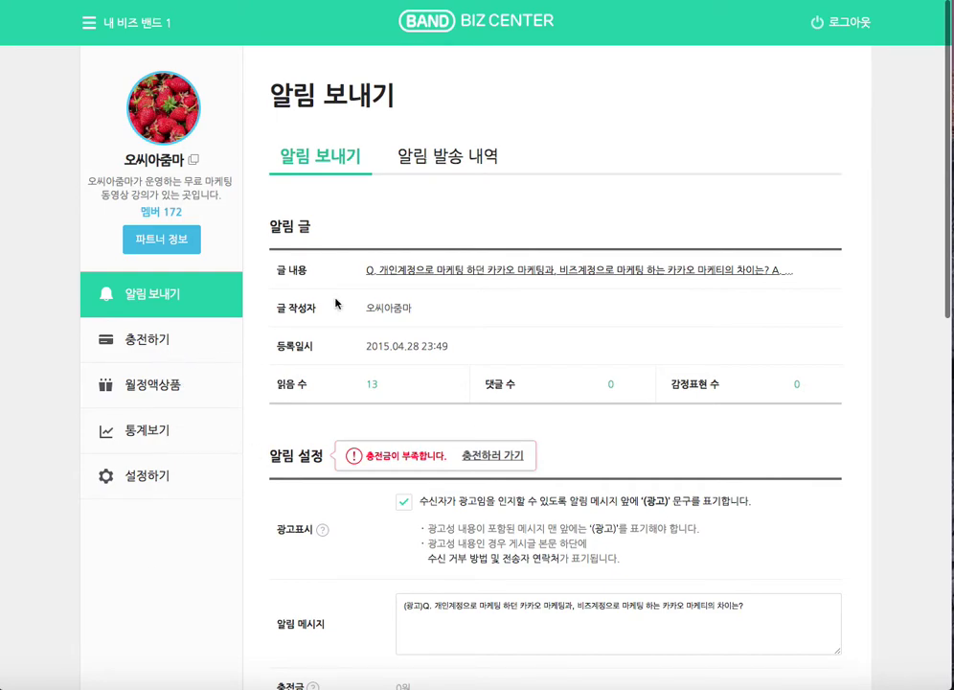
pyautogui.click(445, 159)
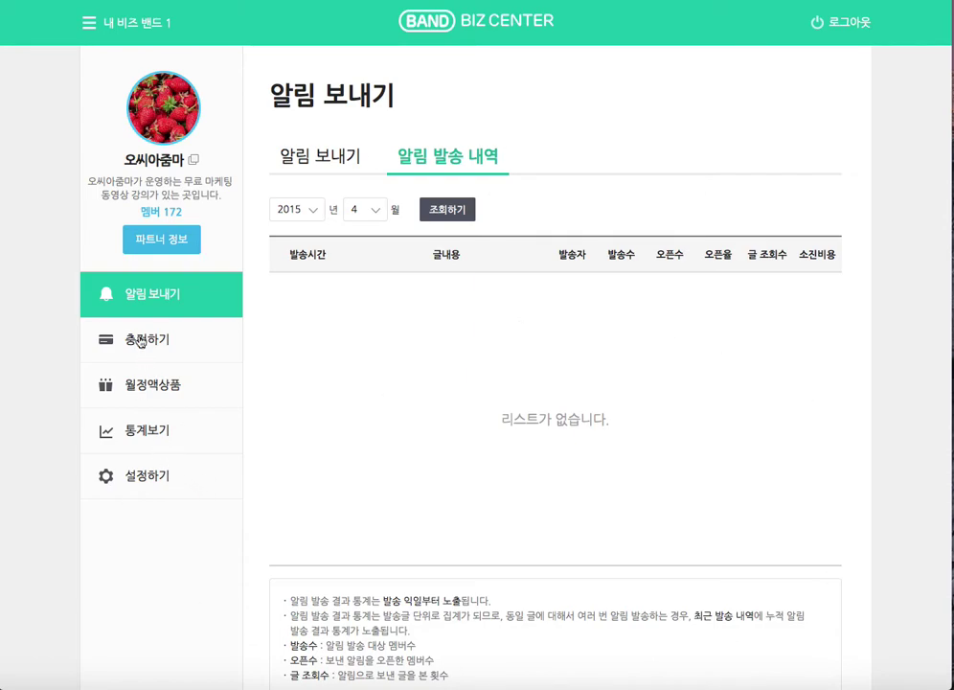
# Step: View the 충전하기 page along with its charge and refund history (충전,환불 내역) and coupon management (쿠폰관리)
pyautogui.click(173, 343)
pyautogui.scroll(-1, 575, 207)
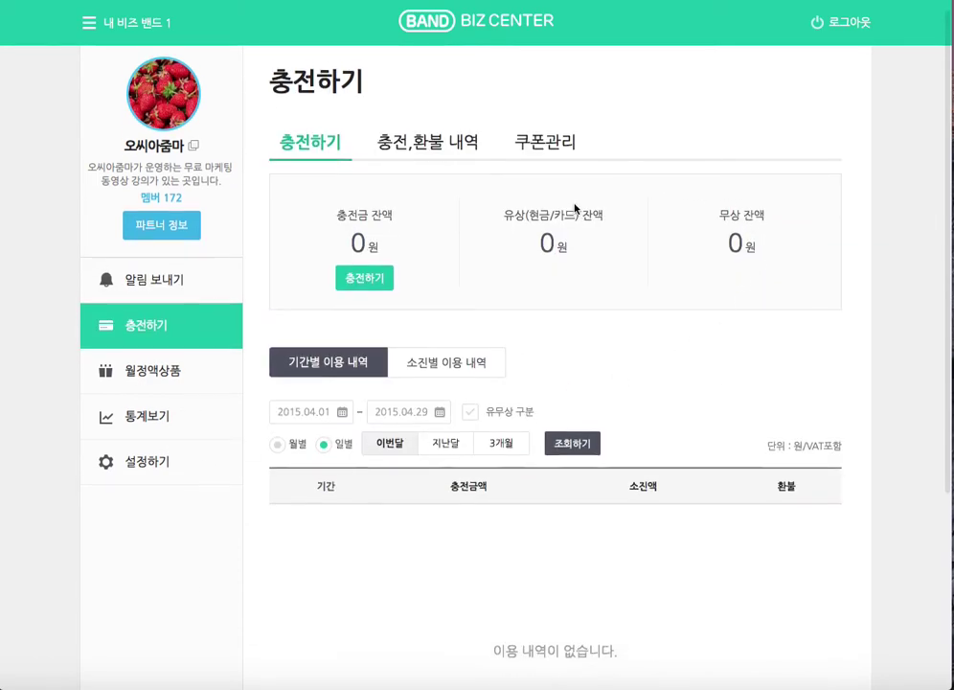
pyautogui.click(456, 111)
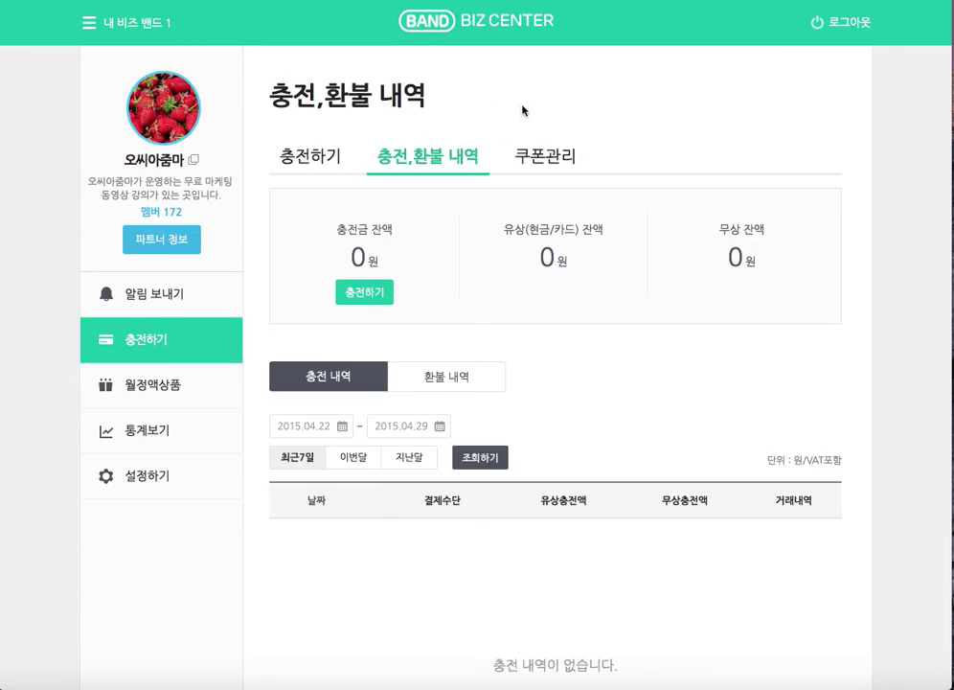
pyautogui.click(544, 158)
pyautogui.scroll(-4, 498, 364)
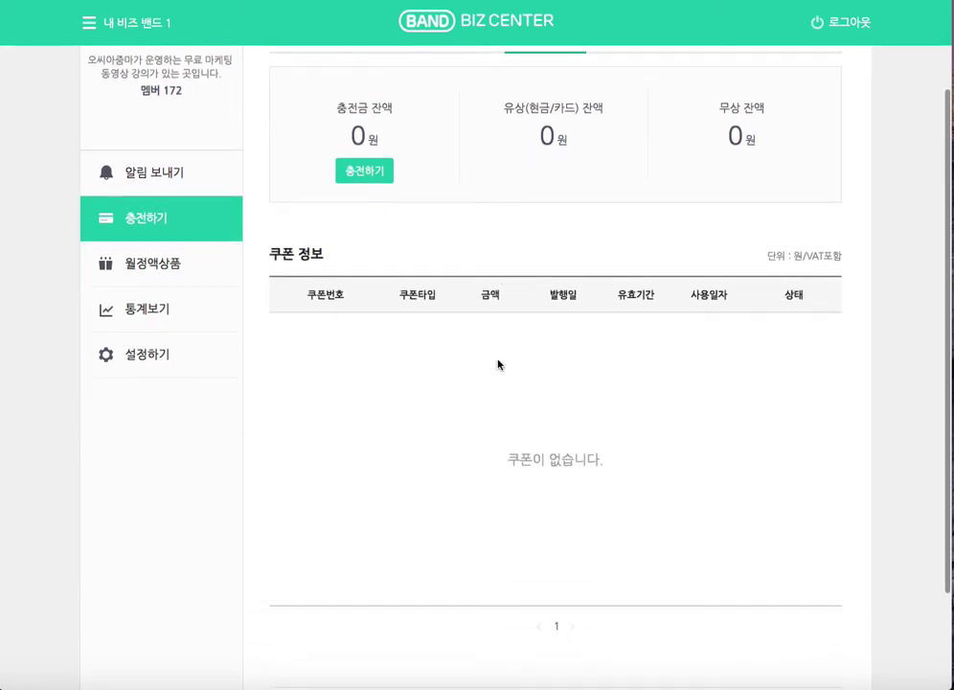
# Step: Open the monthly flat-rate products (월정액상품) and highlight the notes on once-a-day sending and one purchase per month
pyautogui.click(145, 185)
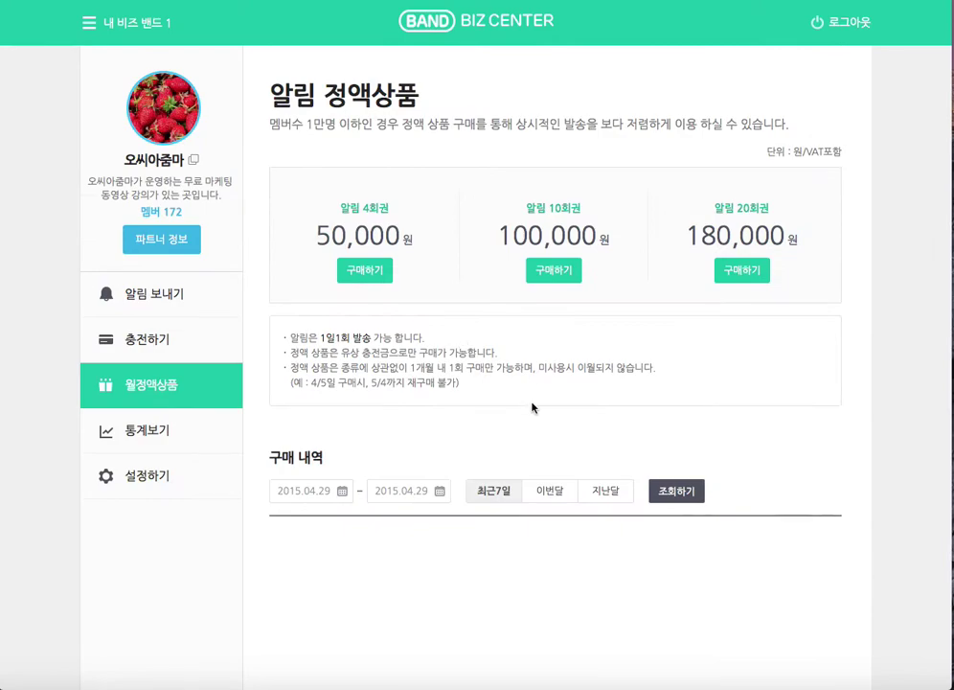
pyautogui.scroll(-2, 541, 416)
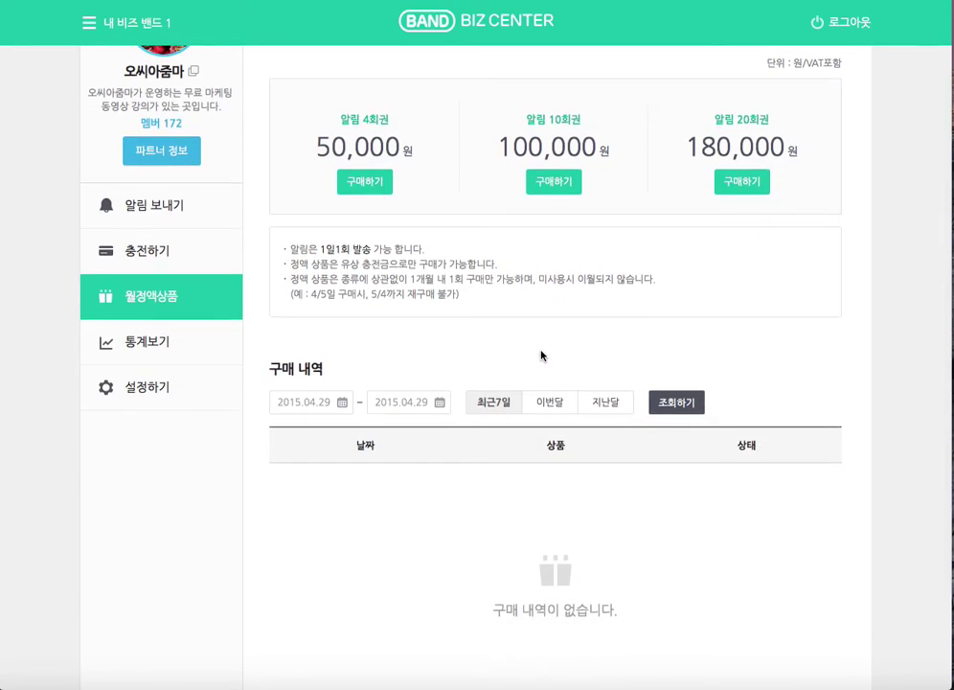
pyautogui.moveTo(318, 249); pyautogui.dragTo(404, 251)
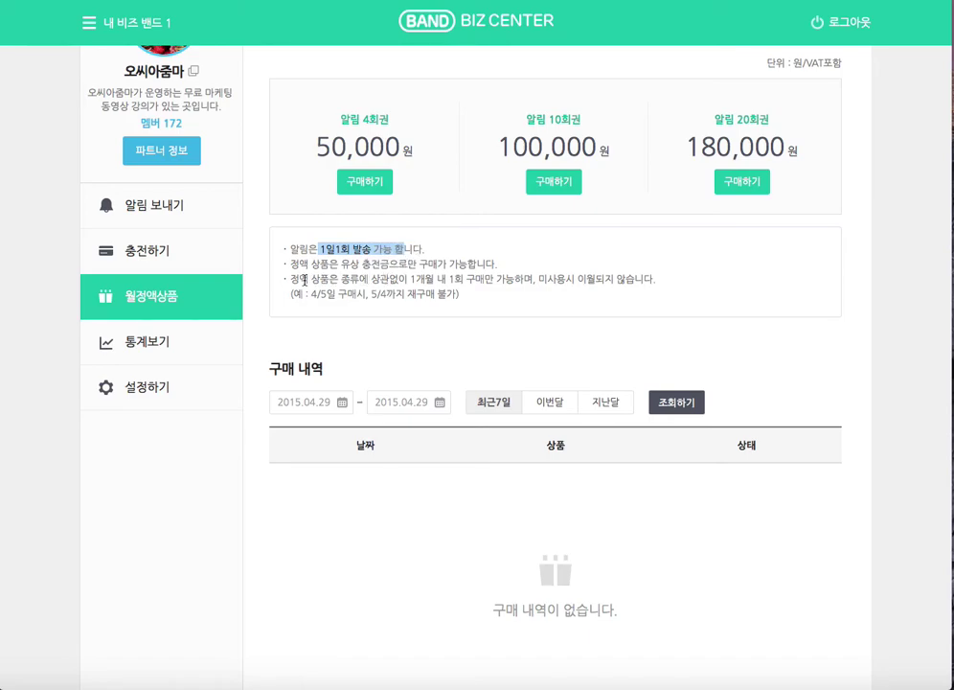
pyautogui.moveTo(292, 278); pyautogui.dragTo(722, 274)
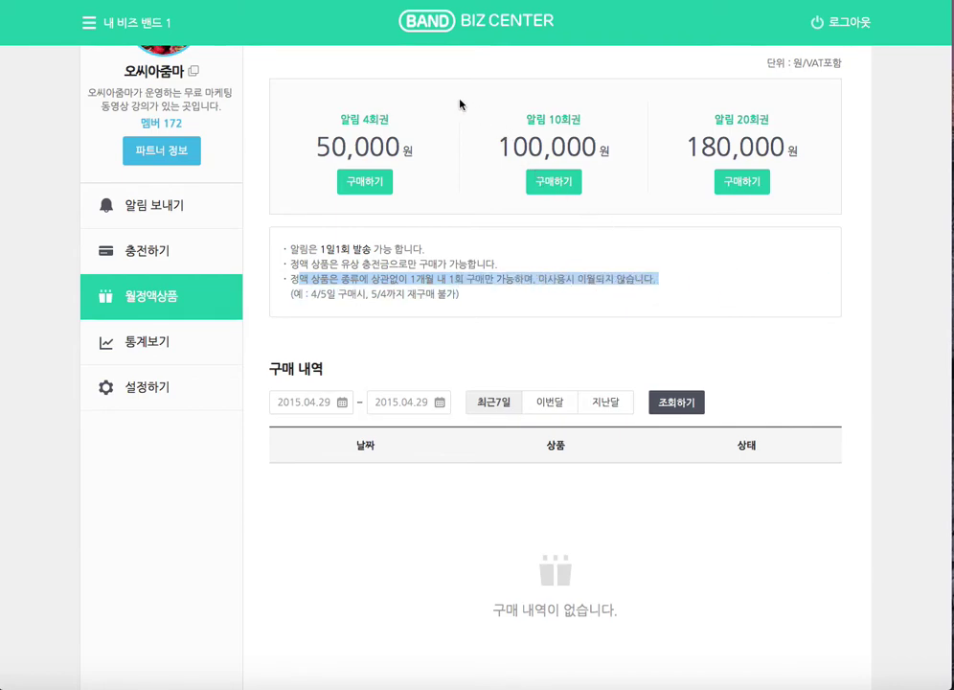
# Step: Highlight the member limit condition "1만명 이하인" in the flat-rate product description, and clear the highlight
pyautogui.scroll(1, 459, 102)
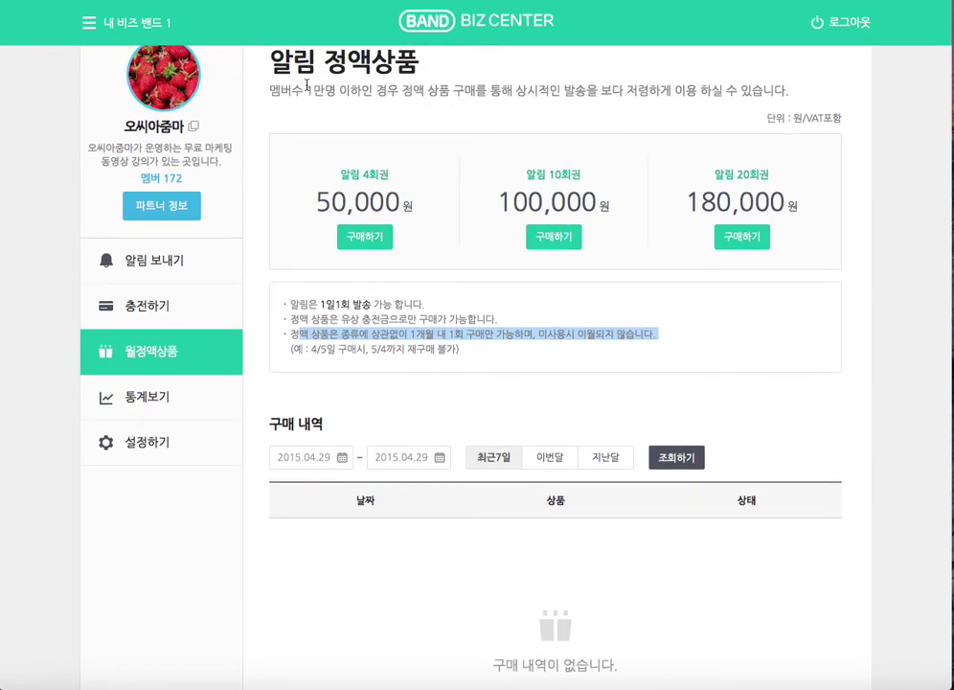
pyautogui.moveTo(306, 90); pyautogui.dragTo(373, 90)
pyautogui.scroll(1, 373, 88)
pyautogui.scroll(1, 377, 87)
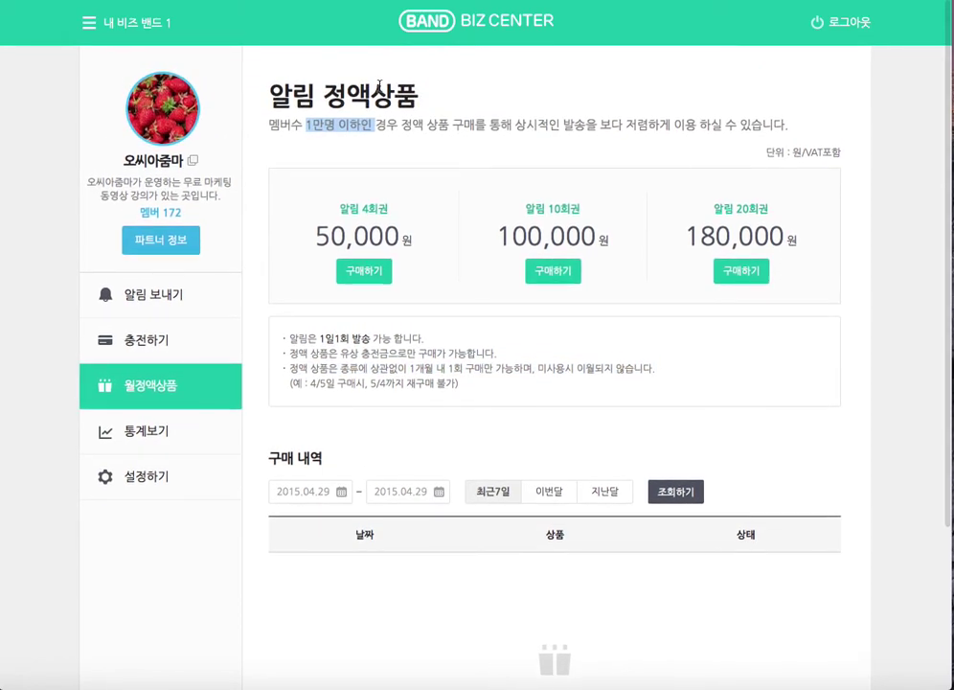
pyautogui.click(468, 349)
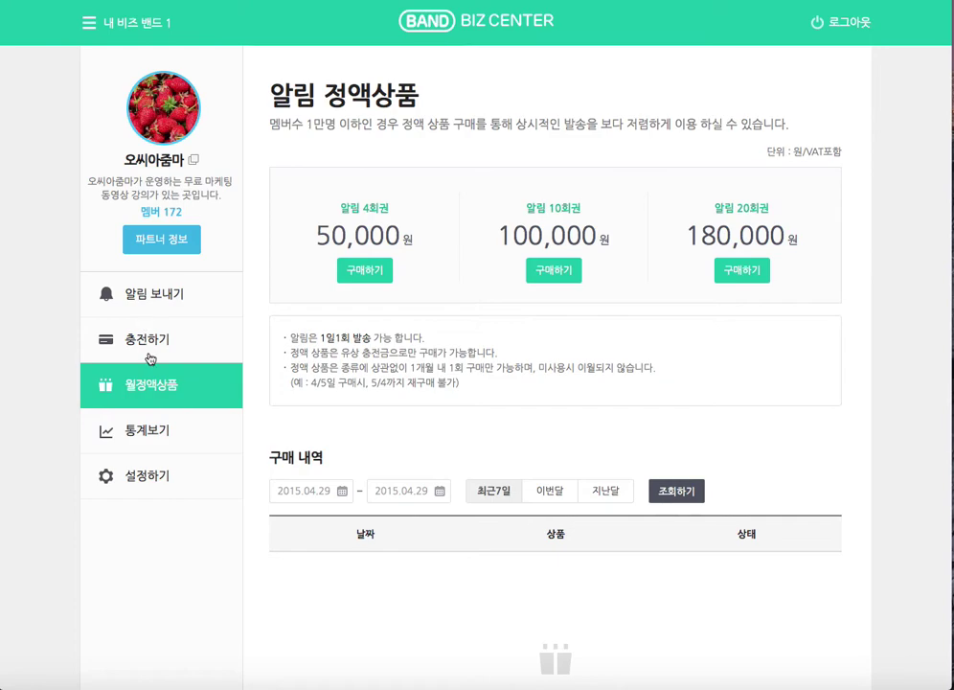
# Step: Open the band statistics (통계보기) and query the basic statistics for last month (지난달)
pyautogui.click(140, 437)
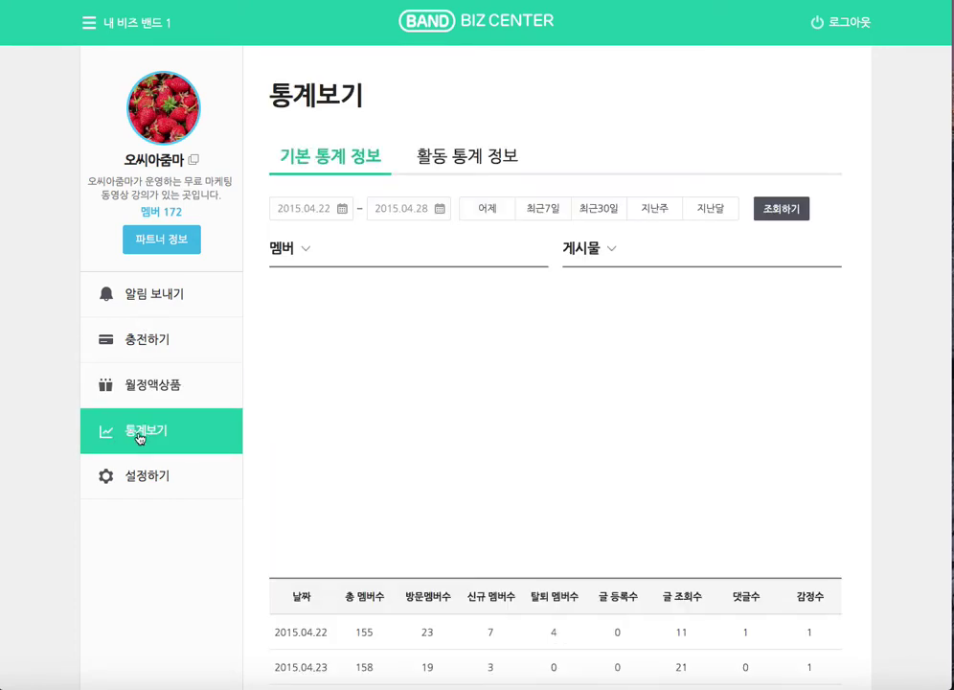
pyautogui.scroll(-1, 434, 396)
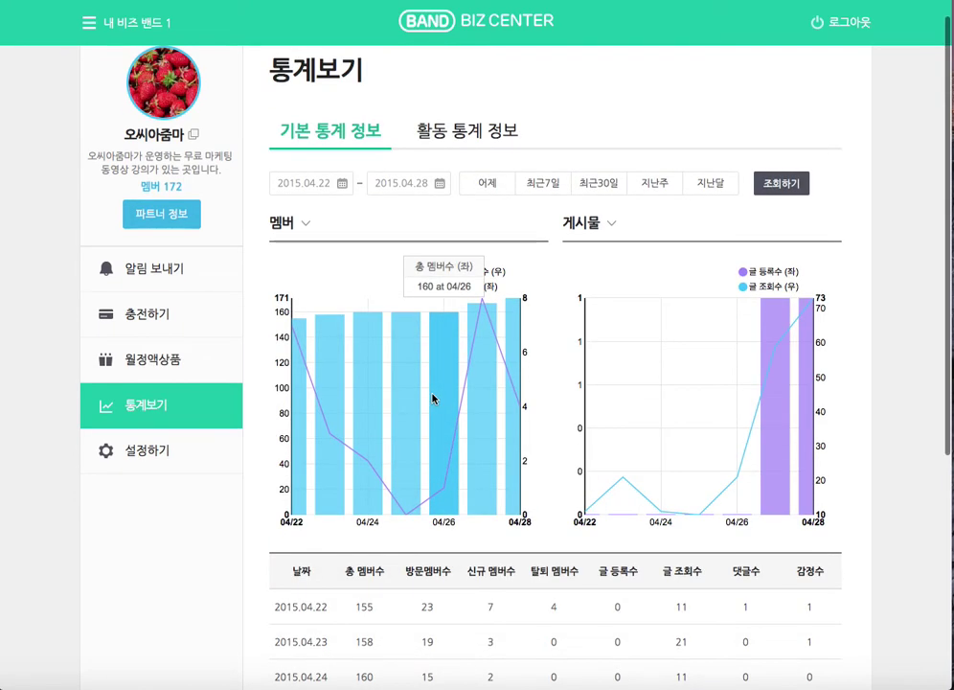
pyautogui.click(706, 189)
pyautogui.scroll(1, 705, 192)
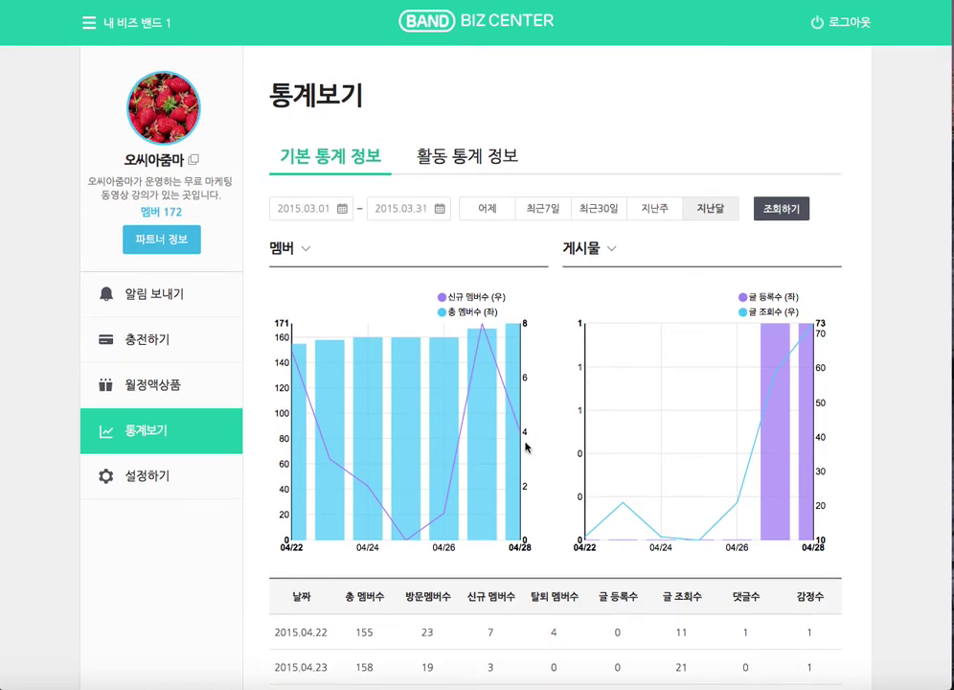
pyautogui.click(781, 209)
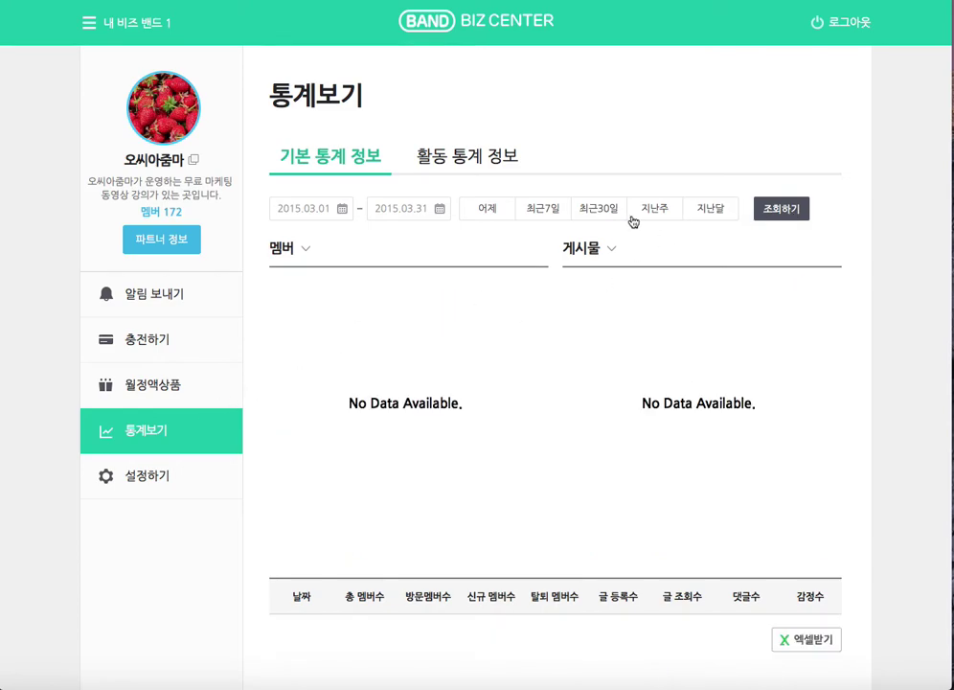
# Step: Query the basic statistics for the last 30 days (최근30일)
pyautogui.click(597, 209)
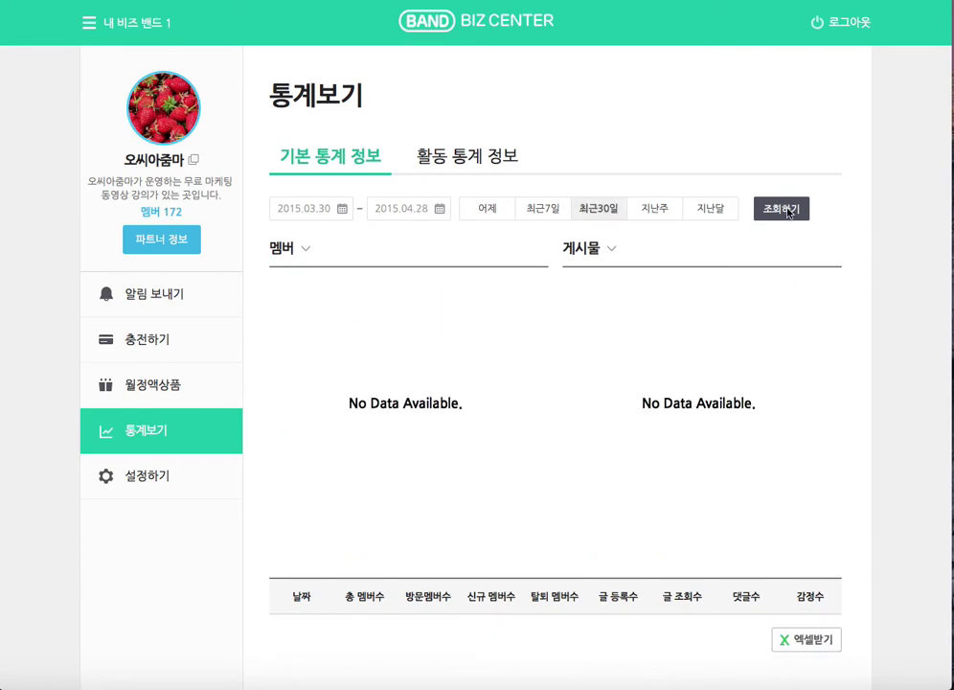
pyautogui.click(784, 208)
pyautogui.scroll(-2, 316, 431)
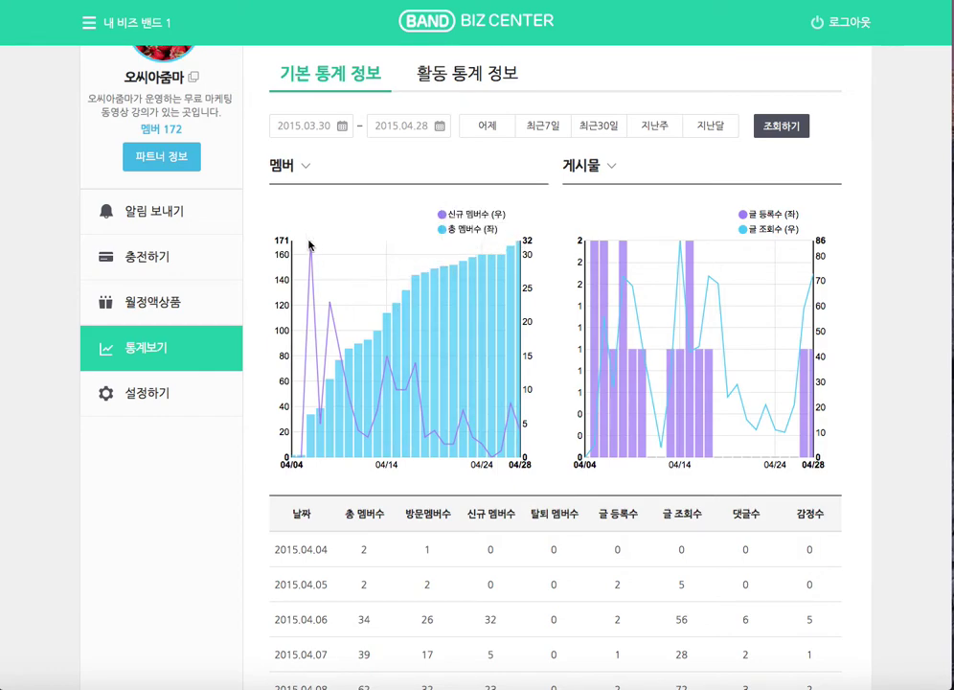
# Step: Examine the member and post charts and the daily statistics table for the last 30 days
pyautogui.moveTo(312, 247)
pyautogui.scroll(-3, 594, 319)
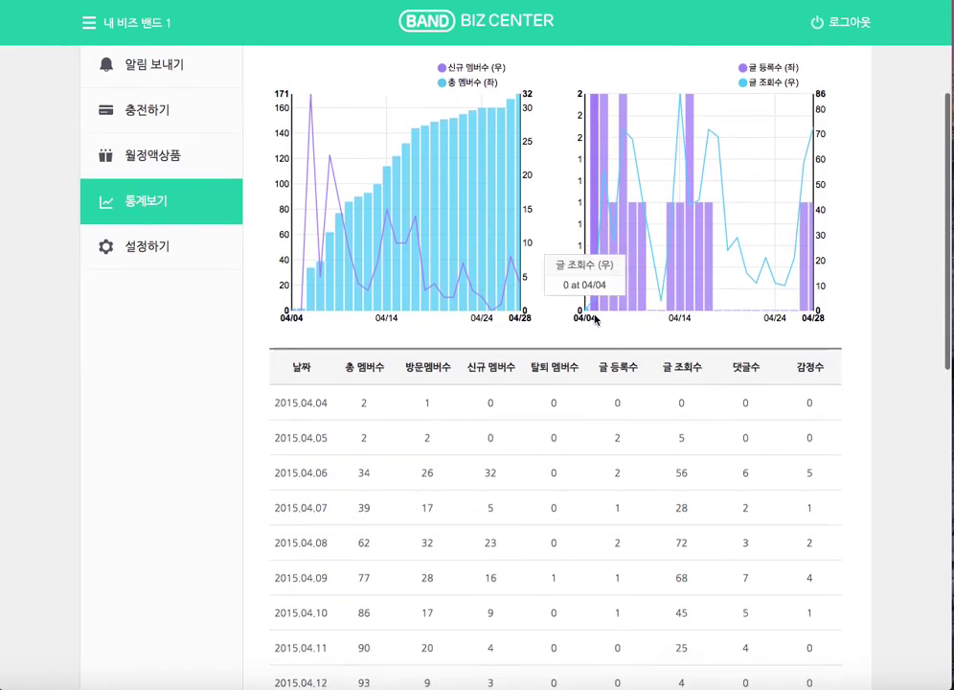
pyautogui.scroll(-5, 595, 319)
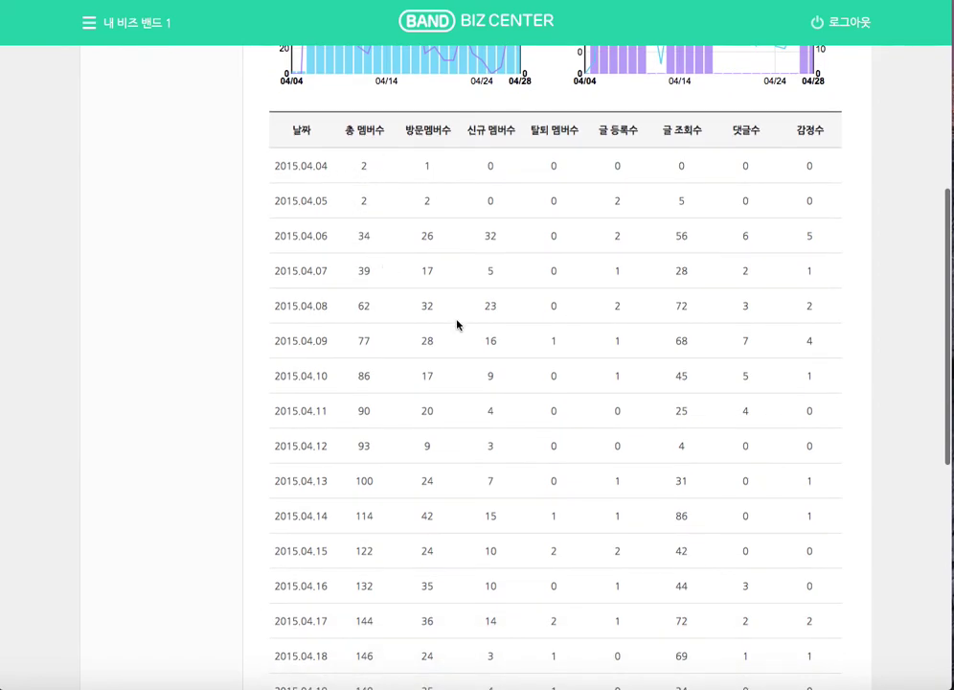
pyautogui.scroll(-12, 457, 326)
pyautogui.scroll(3, 457, 326)
pyautogui.scroll(10, 456, 325)
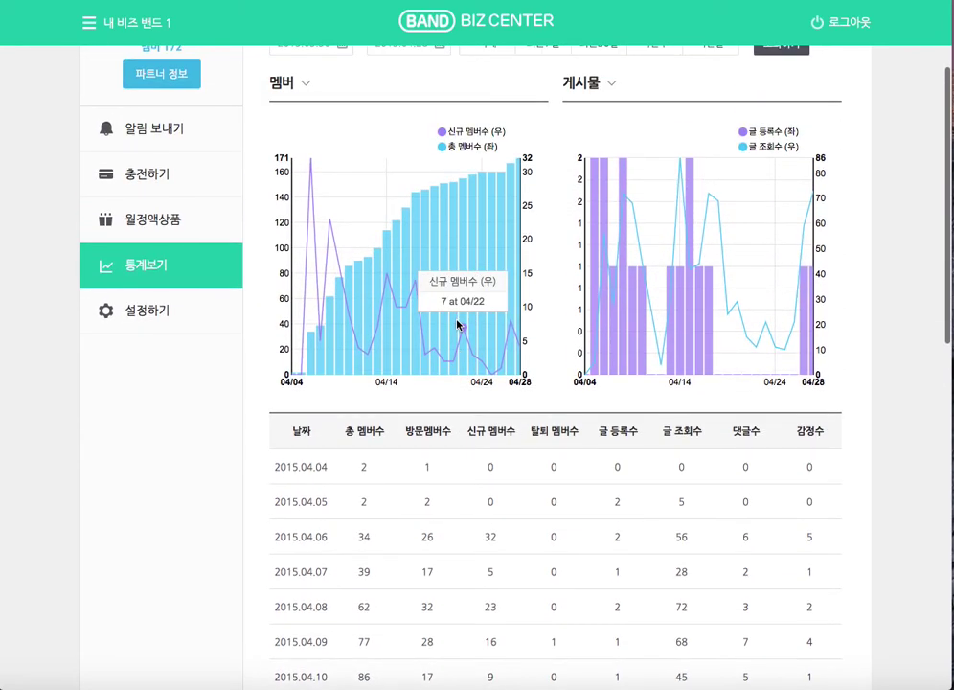
pyautogui.scroll(1, 457, 326)
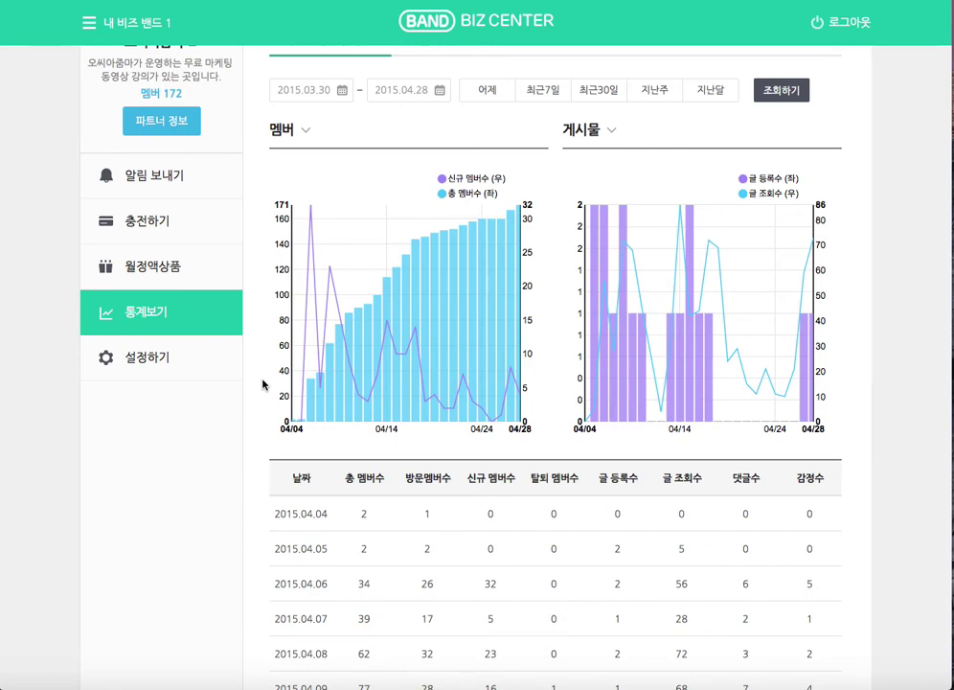
pyautogui.scroll(3, 459, 303)
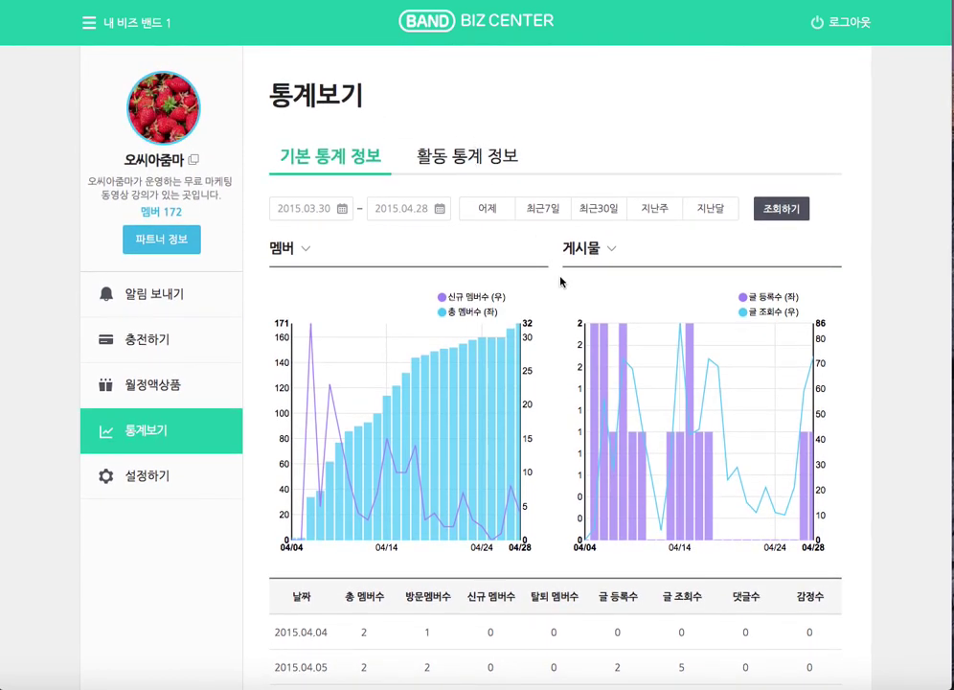
# Step: Open the activity statistics (활동 통계 정보) and query the member activity by week (주별)
pyautogui.click(466, 156)
pyautogui.scroll(-1, 561, 360)
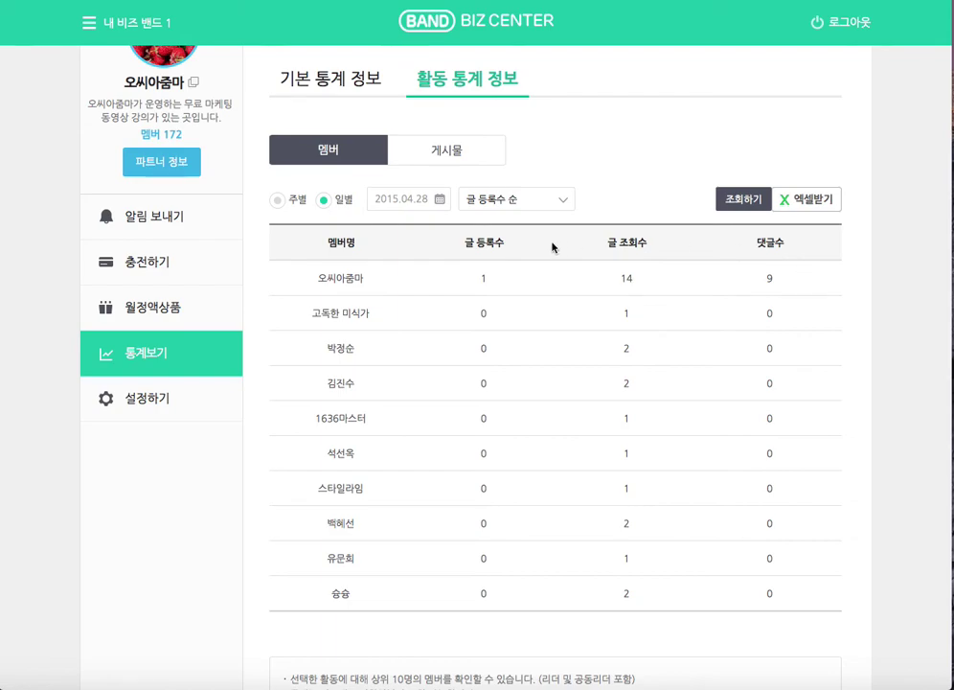
pyautogui.click(277, 201)
pyautogui.click(746, 198)
# Step: Review the weekly member activity table, highlight the counts in its first row, and clear the highlight
pyautogui.scroll(-1, 565, 325)
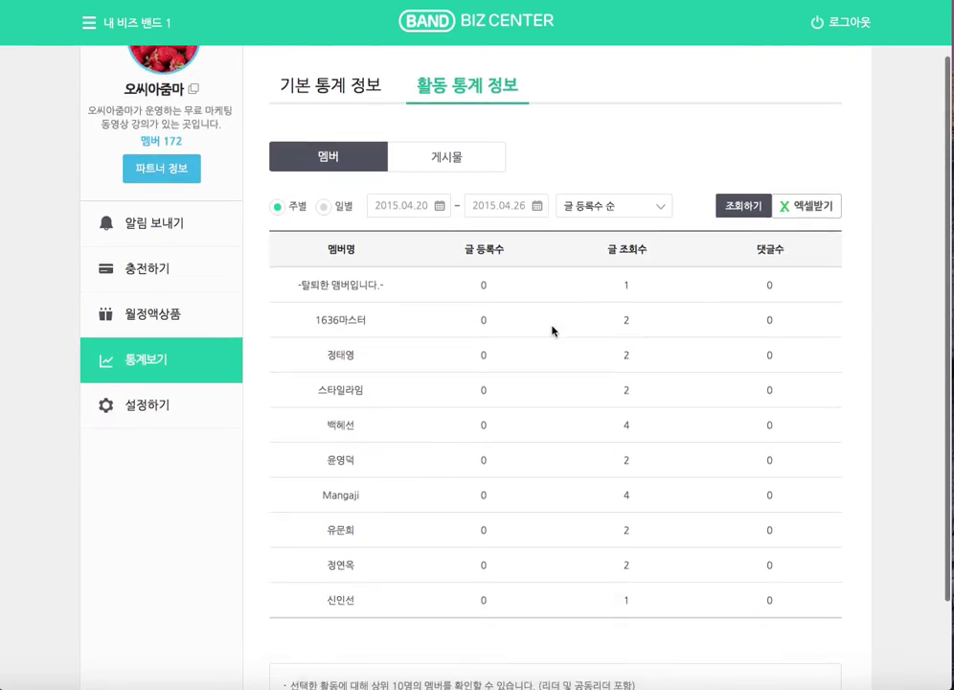
pyautogui.scroll(-2, 613, 278)
pyautogui.scroll(-1, 639, 226)
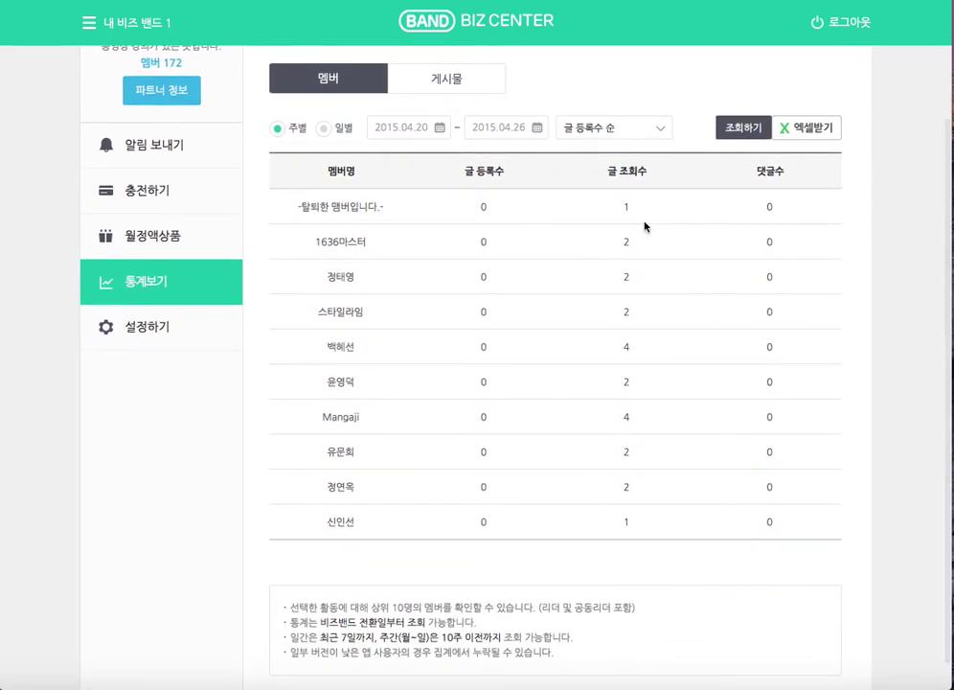
pyautogui.moveTo(609, 198); pyautogui.dragTo(346, 209)
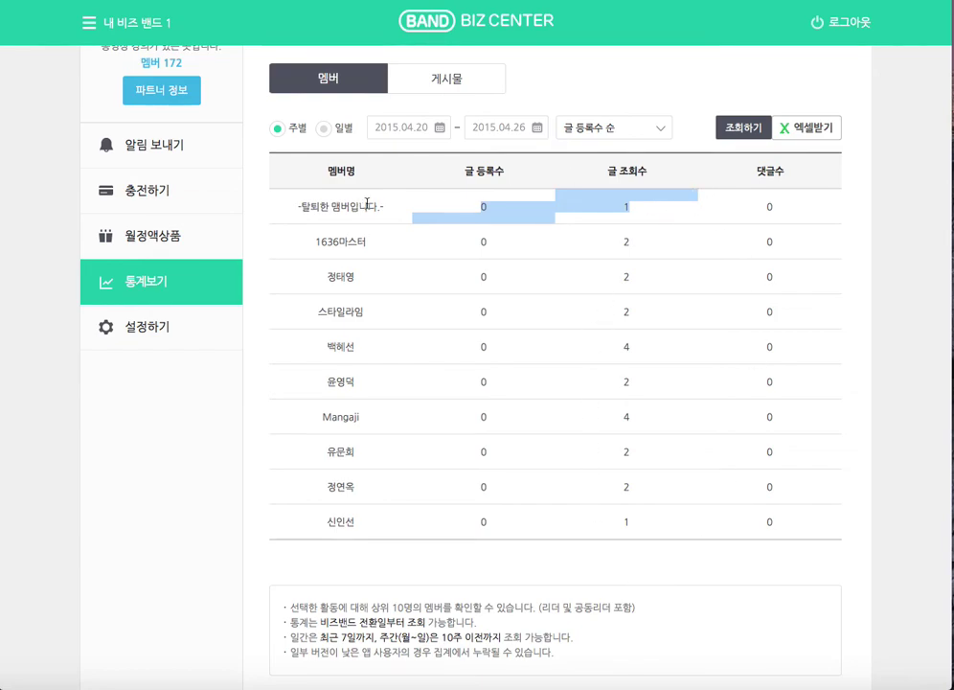
pyautogui.click(117, 468)
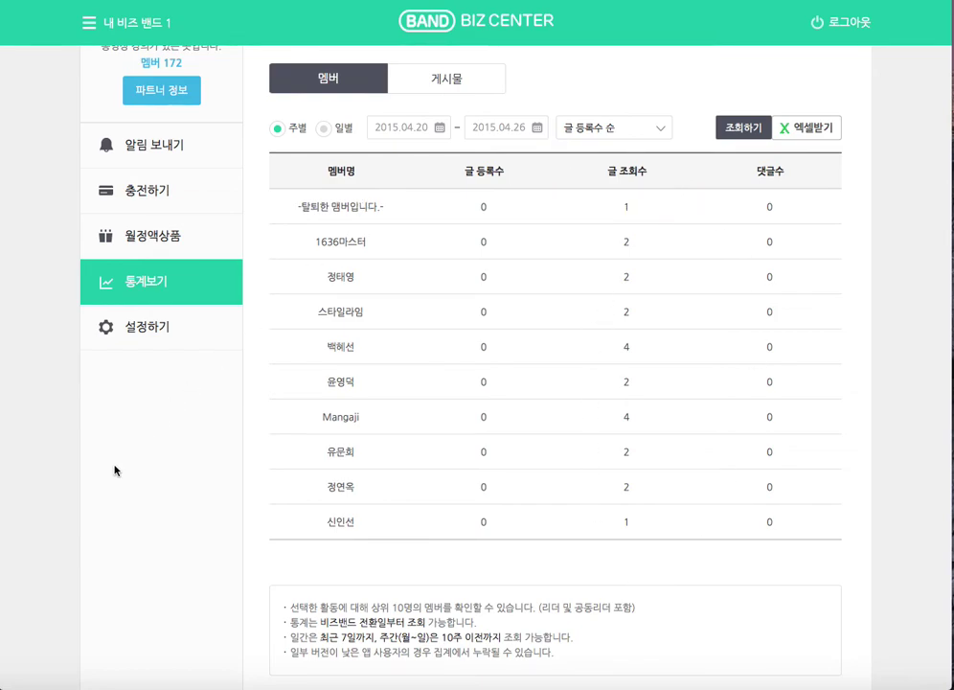
# Step: View the band settings (설정하기) for URL, comment permission and category, comparing them with the statistics page
pyautogui.click(152, 328)
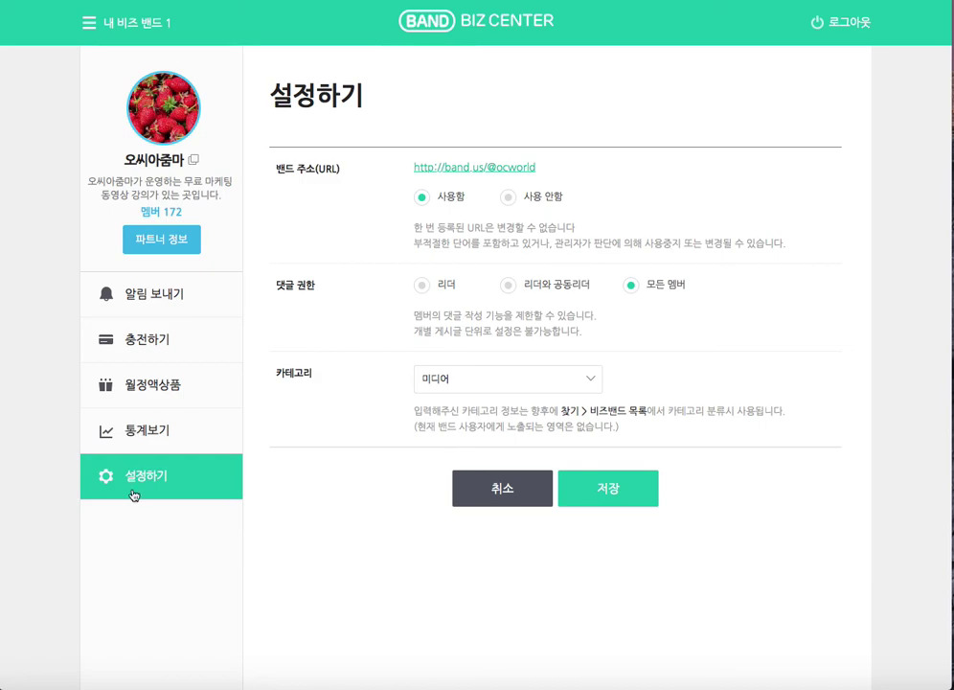
pyautogui.click(141, 440)
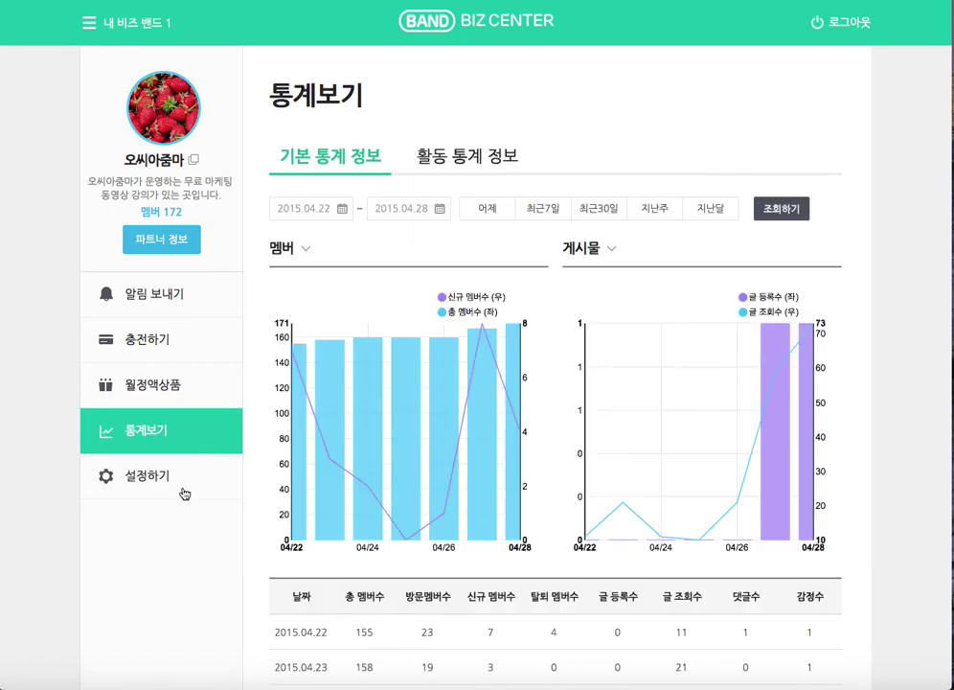
pyautogui.click(172, 479)
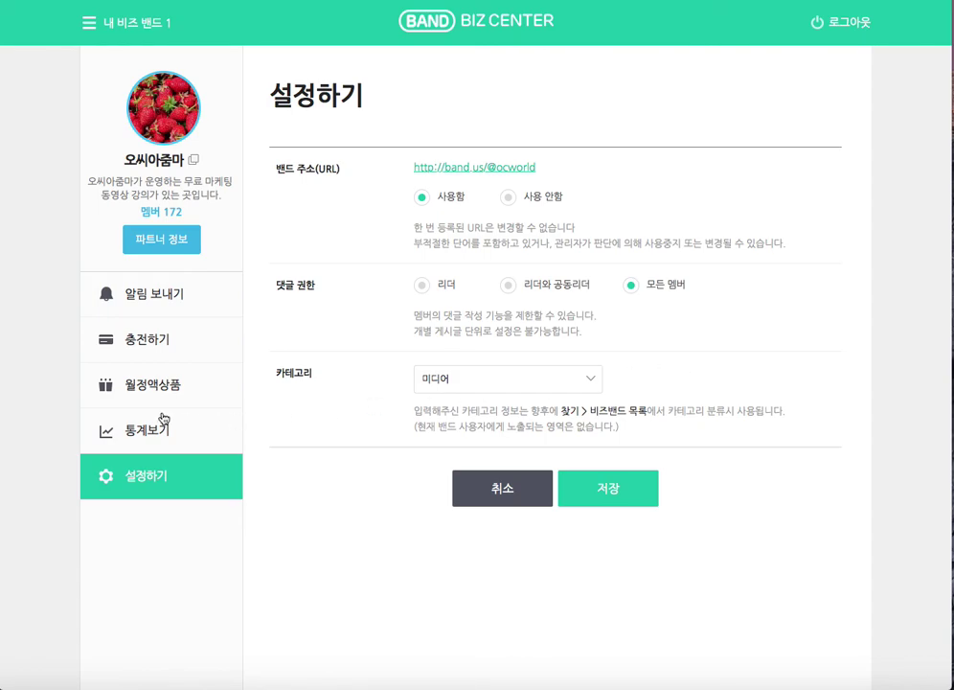
# Step: Revisit the statistics (통계보기), notification sending (알림 보내기) and monthly flat-rate product (월정액상품) pages
pyautogui.click(142, 440)
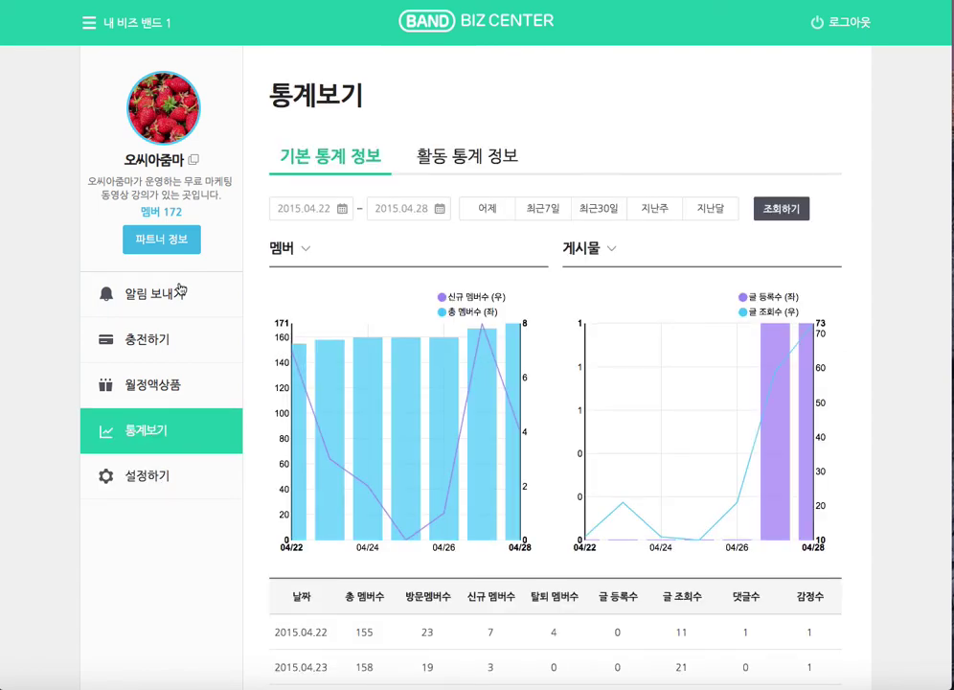
pyautogui.click(176, 297)
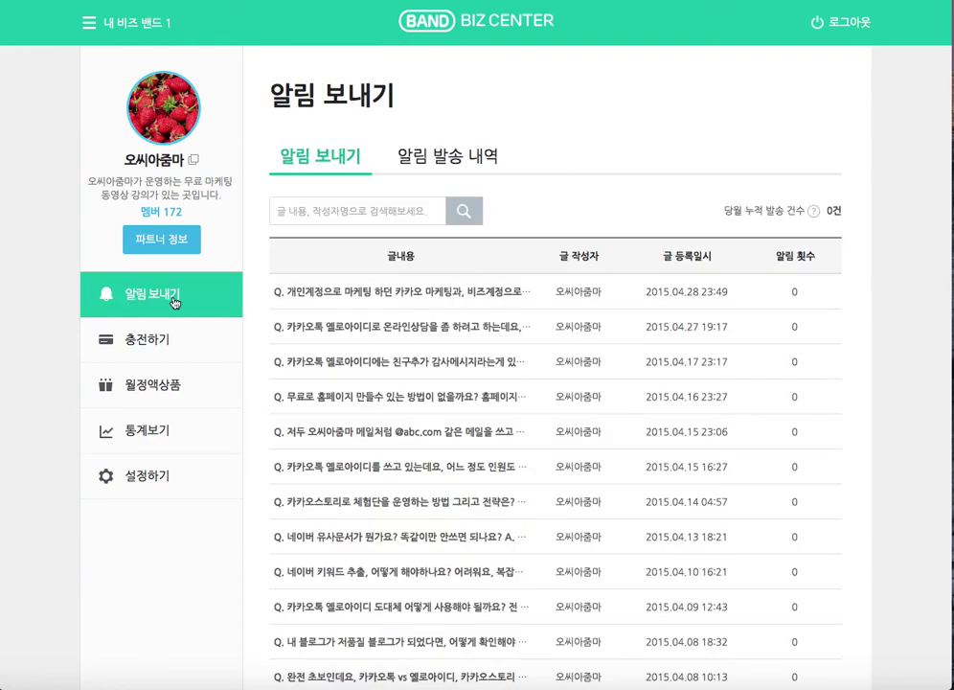
pyautogui.click(160, 385)
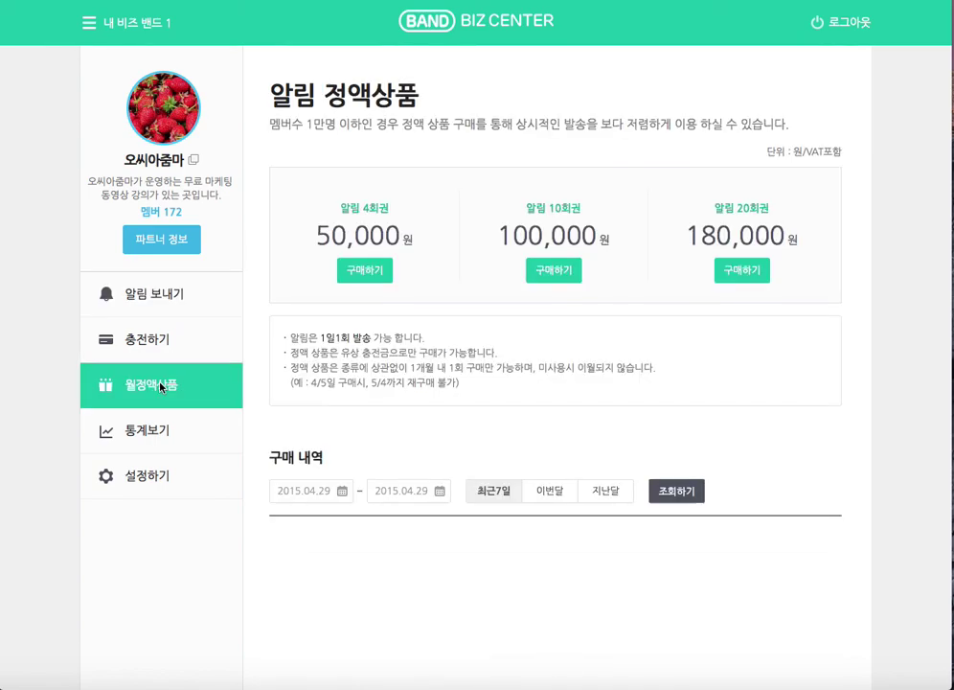